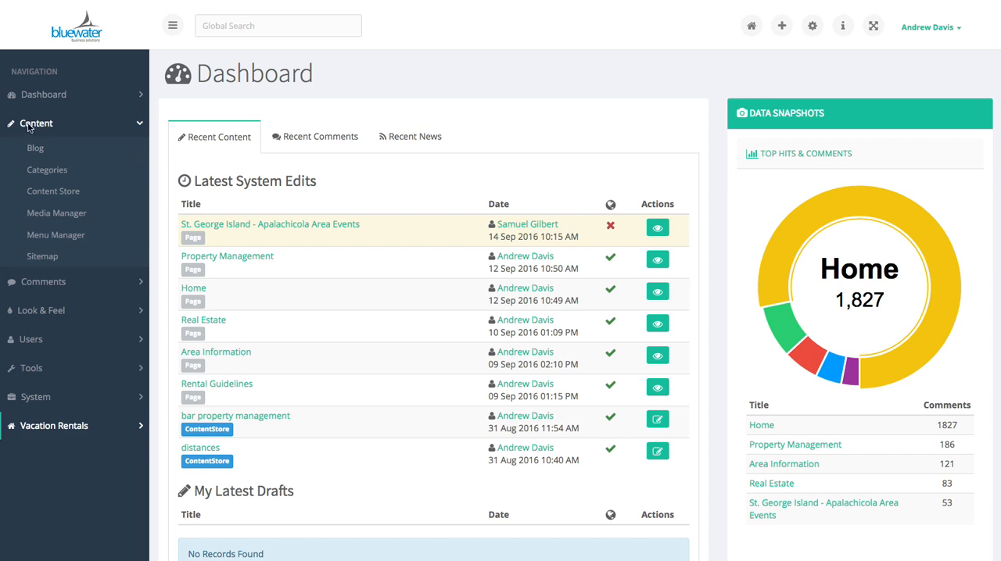
Create a new page from the sitemap and title it with the author's first name followed by "is fun", all lowercase
{"action": "left_click", "coordinate": [42, 258]}
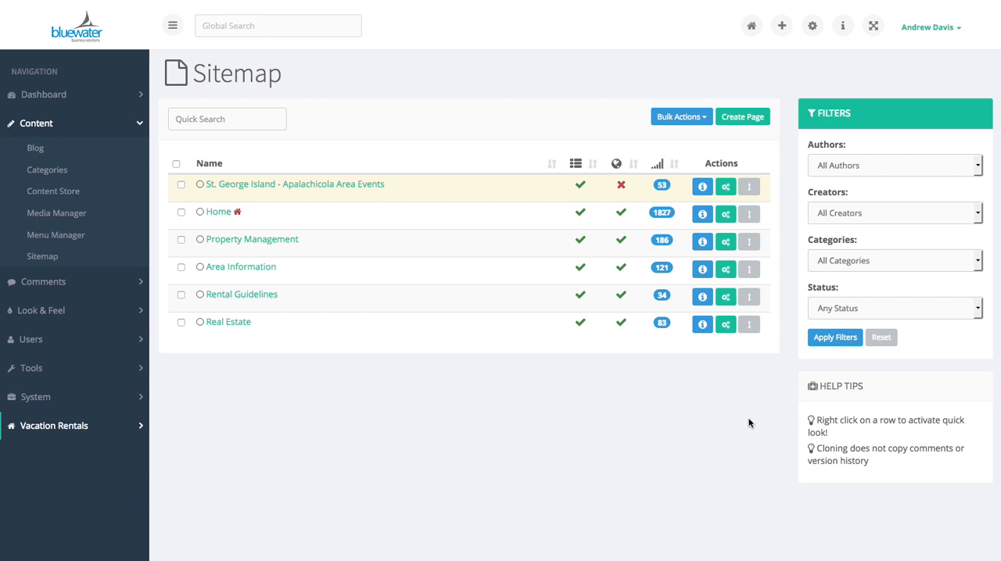
{"action": "left_click", "coordinate": [742, 118]}
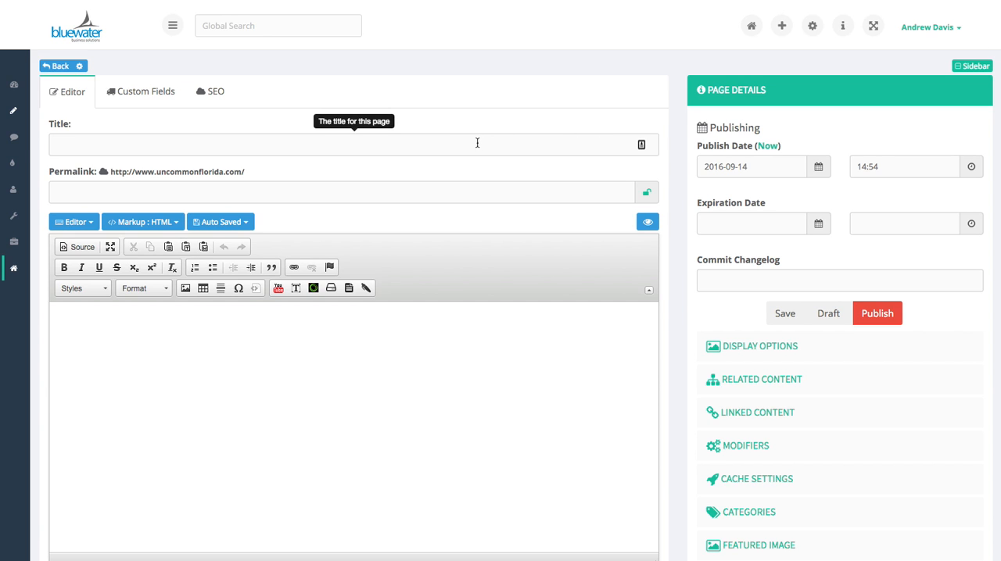
{"action": "left_click", "coordinate": [370, 146]}
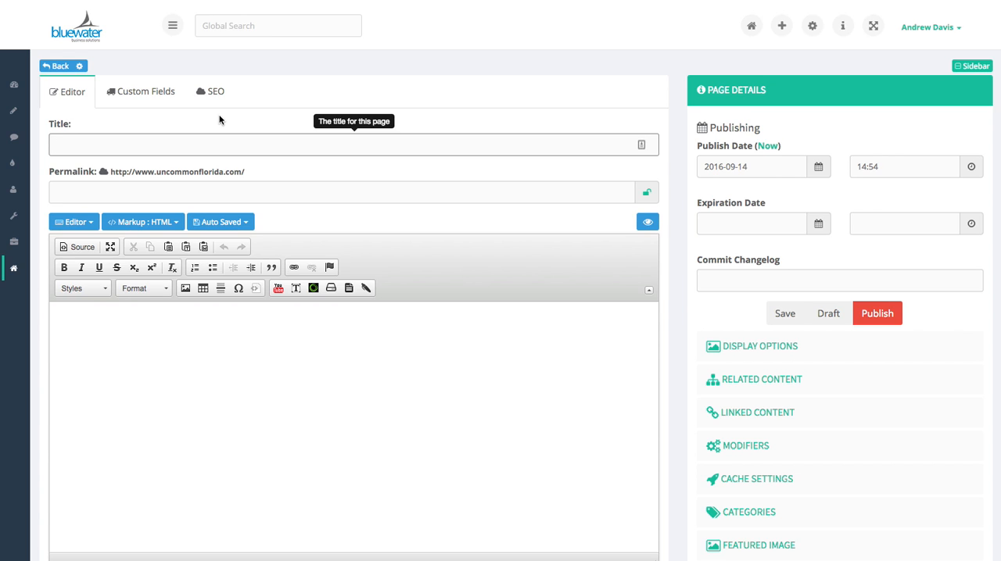
{"action": "type", "text": "andrew is fun"}
{"action": "key", "text": "Tab"}
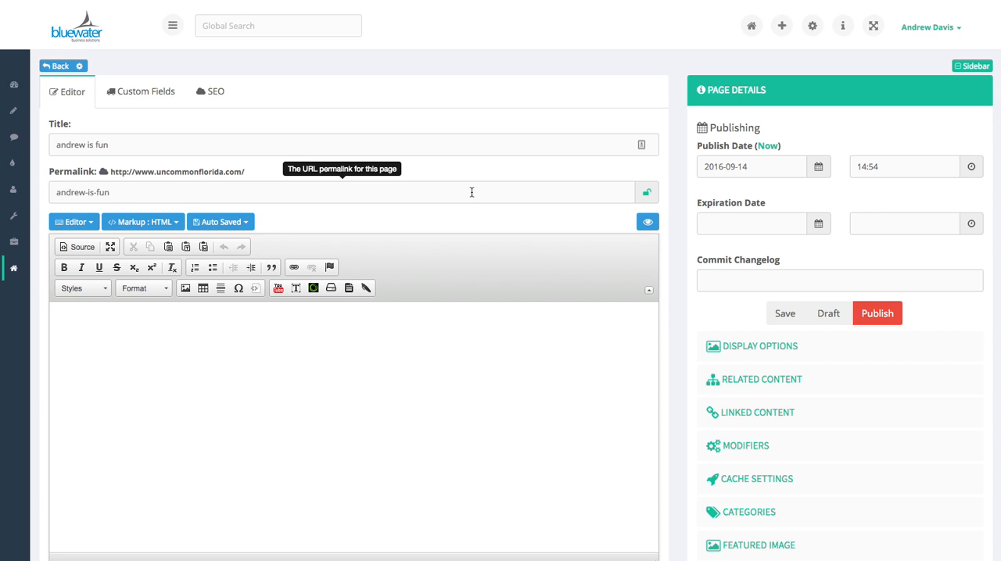
Write the page body text "Now is the time for all good men to come to the aid of their country."
{"action": "left_click", "coordinate": [239, 344]}
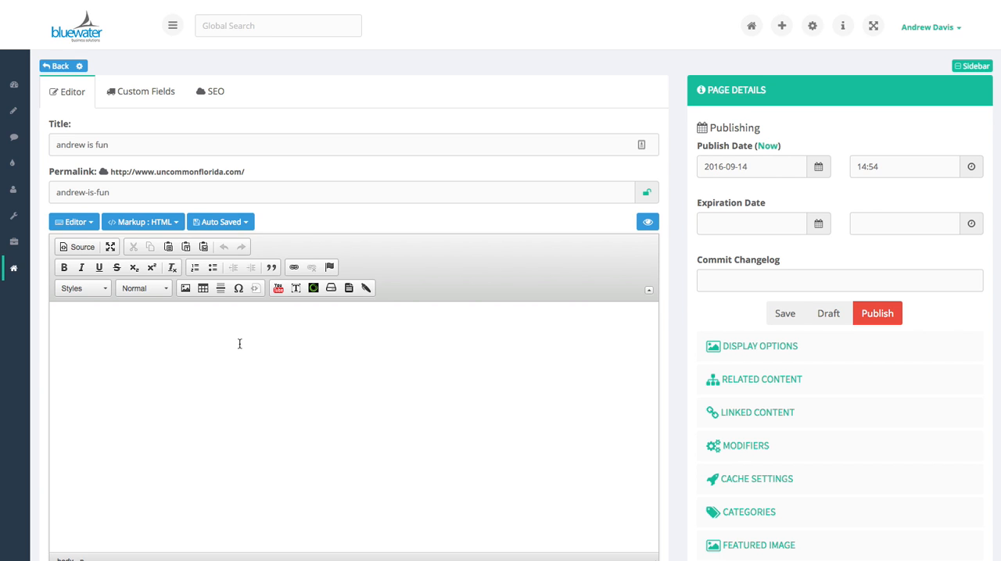
{"action": "type", "text": "Now is the time for all good men to come to the aid of their country,"}
{"action": "key", "text": "Return"}
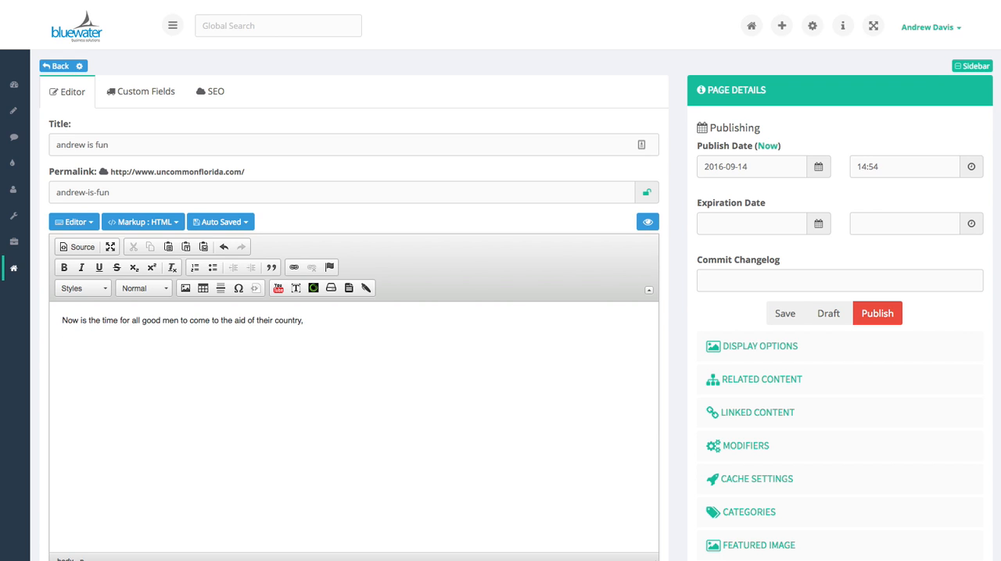
{"action": "key", "text": "Return"}
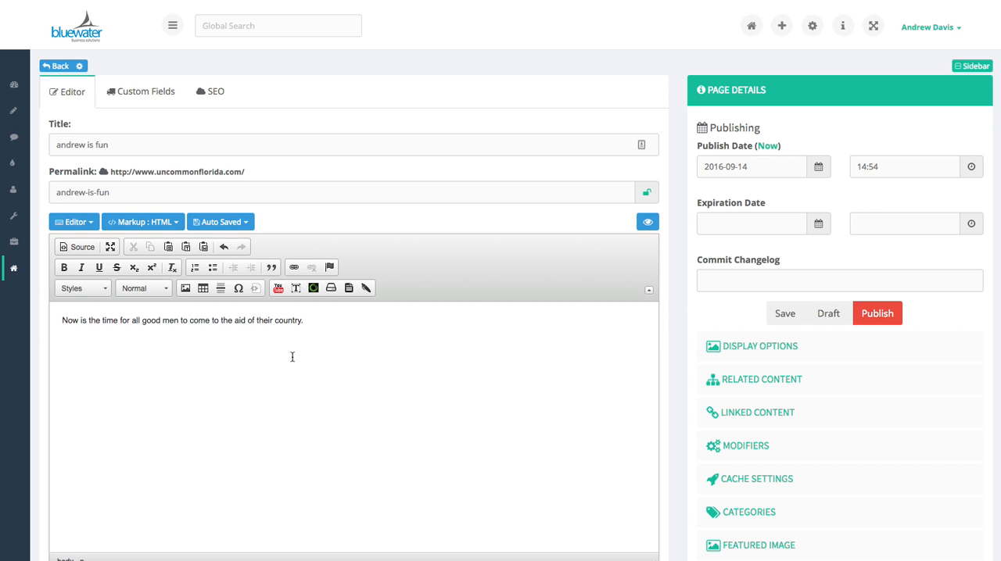
Open the Paste from Word dialog and cancel it without pasting anything
{"action": "left_click", "coordinate": [202, 249]}
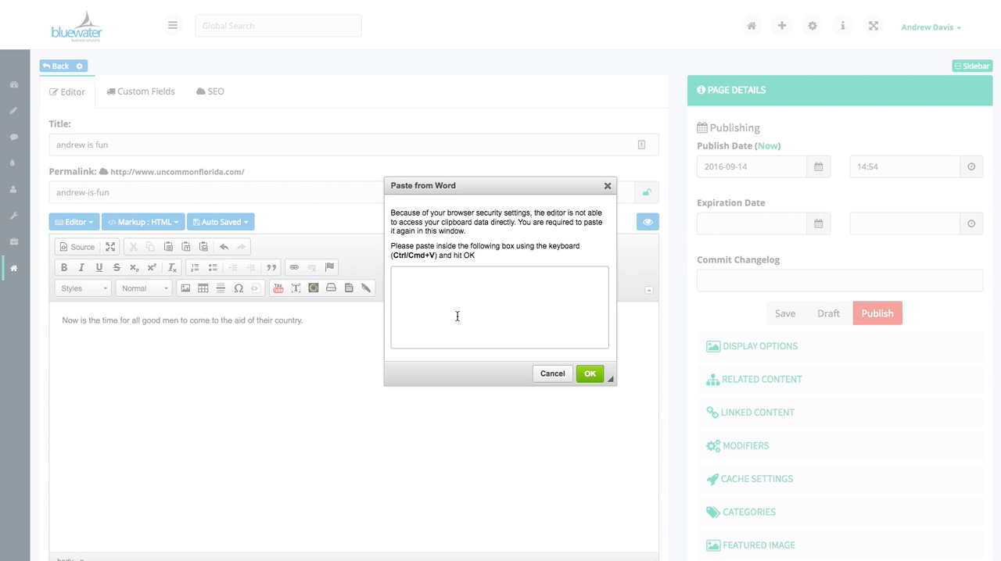
{"action": "left_click", "coordinate": [558, 374]}
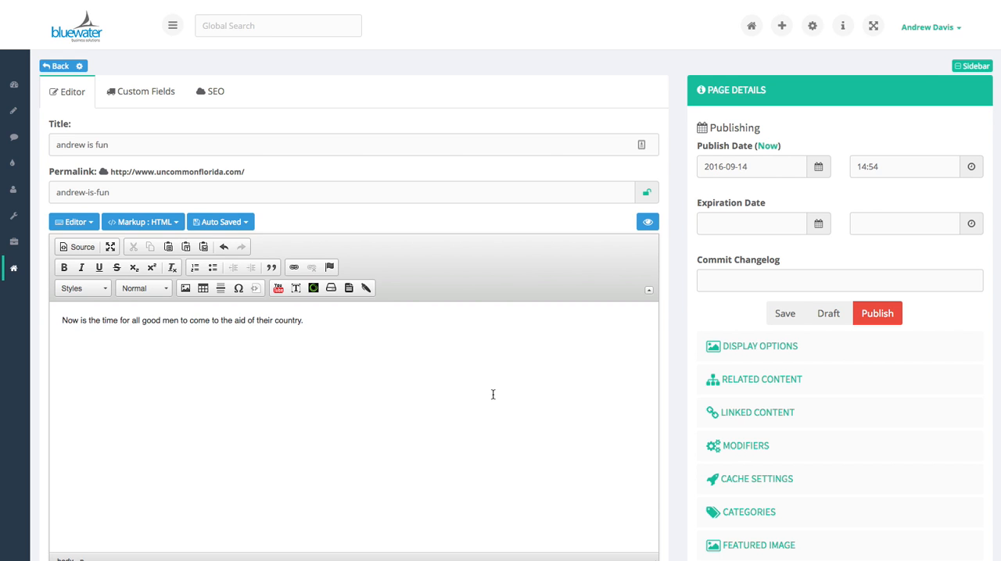
Preview the page in desktop view, examine how the title is capitalised, and close the preview
{"action": "left_click", "coordinate": [647, 225]}
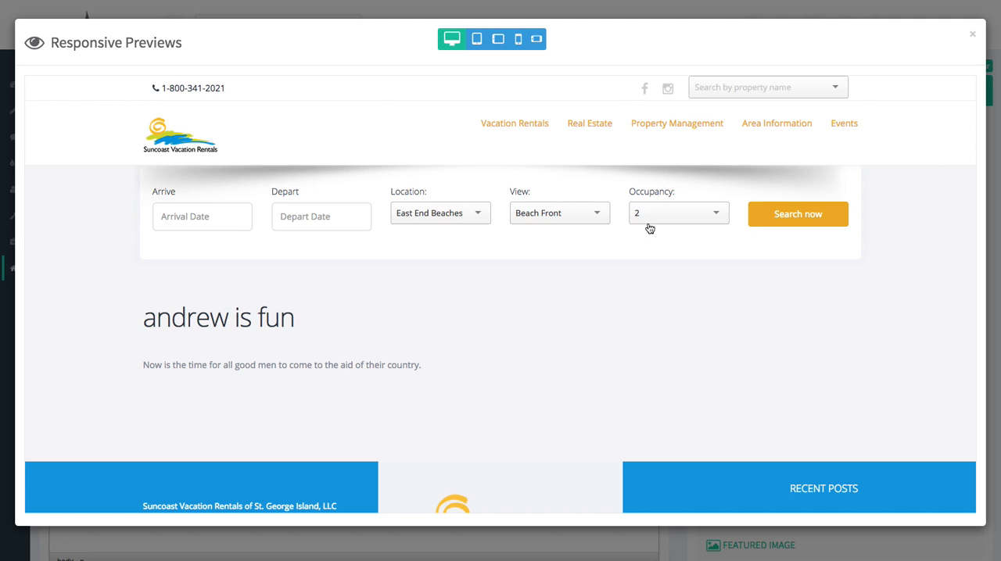
{"action": "left_click_drag", "start_coordinate": [143, 316], "coordinate": [306, 318]}
{"action": "left_click", "coordinate": [242, 316]}
{"action": "left_click_drag", "start_coordinate": [151, 317], "coordinate": [297, 318]}
{"action": "left_click", "coordinate": [294, 317]}
{"action": "left_click_drag", "start_coordinate": [155, 317], "coordinate": [252, 316]}
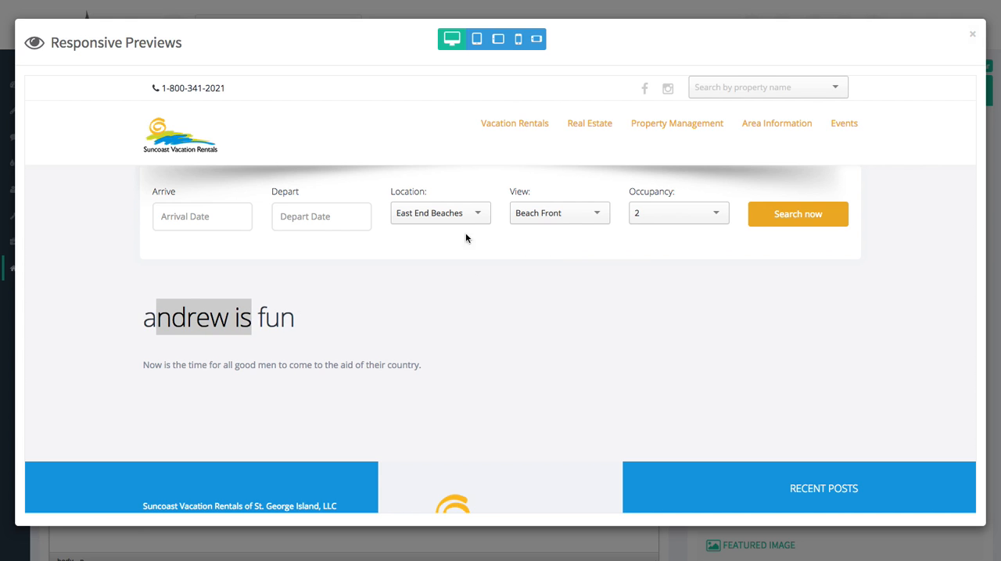
{"action": "left_click", "coordinate": [970, 34]}
Retype the page title with each word capitalised and check it in the desktop preview
{"action": "left_click", "coordinate": [81, 145]}
{"action": "type", "text": "Andrew "}
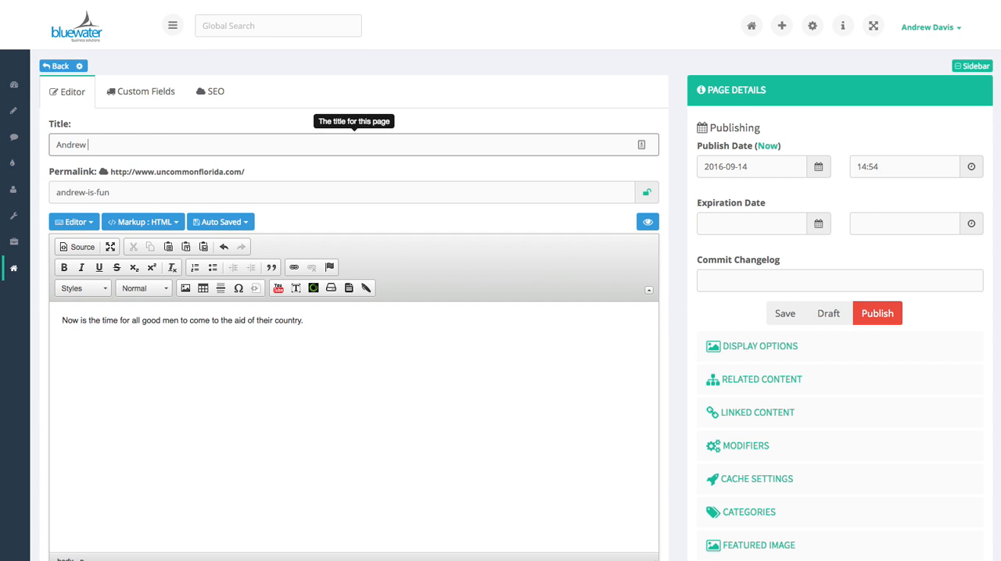
{"action": "type", "text": "Is Fun"}
{"action": "left_click", "coordinate": [607, 227]}
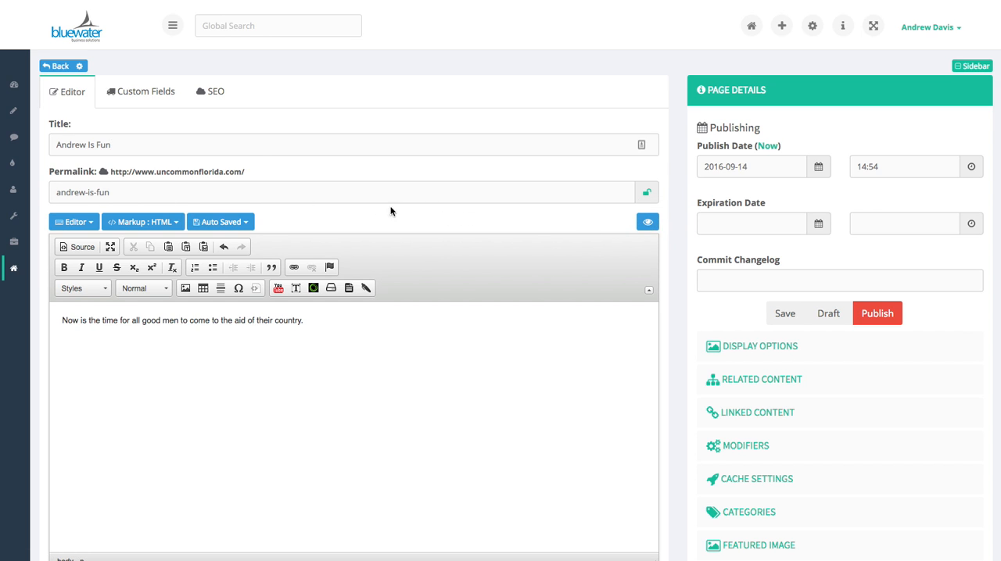
{"action": "left_click", "coordinate": [647, 222]}
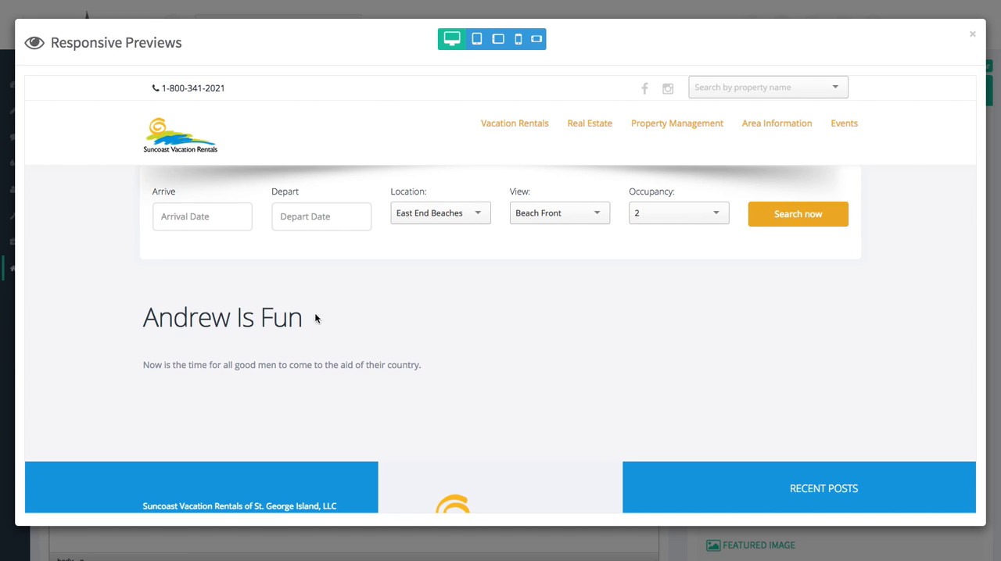
{"action": "left_click", "coordinate": [973, 36]}
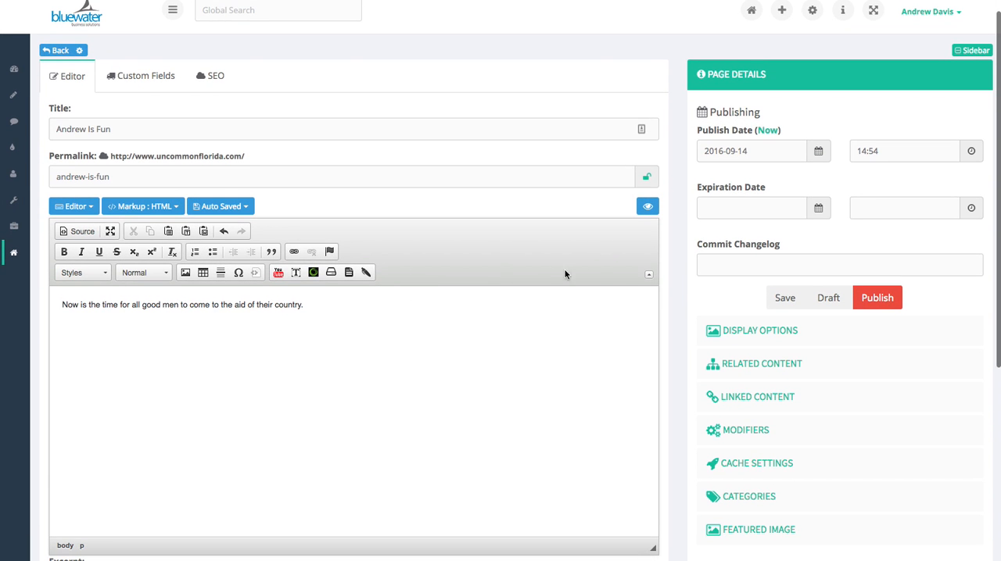
Preview the page in tablet portrait, tablet landscape, phone portrait and phone landscape sizes, and close the preview
{"action": "left_click", "coordinate": [647, 208]}
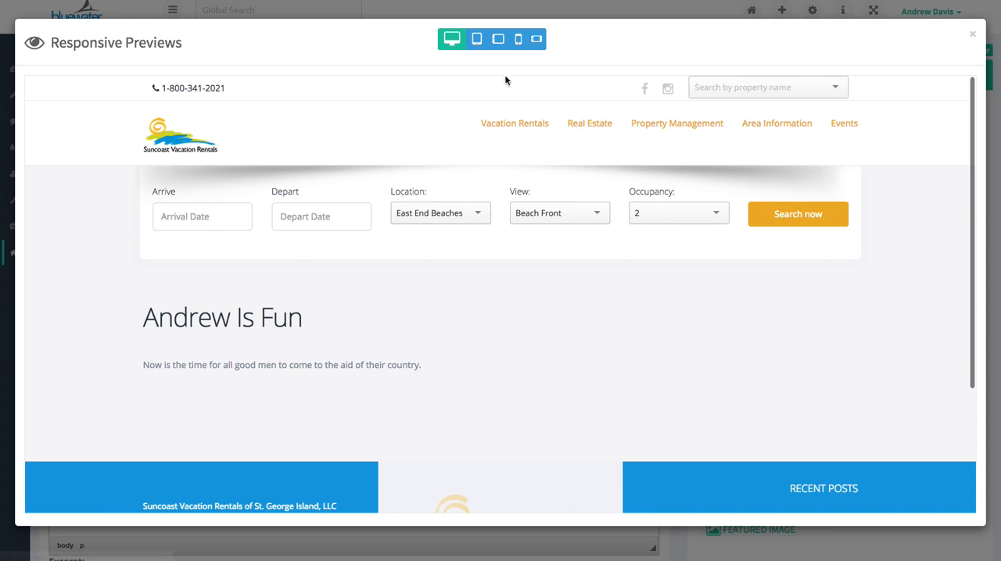
{"action": "left_click", "coordinate": [478, 41]}
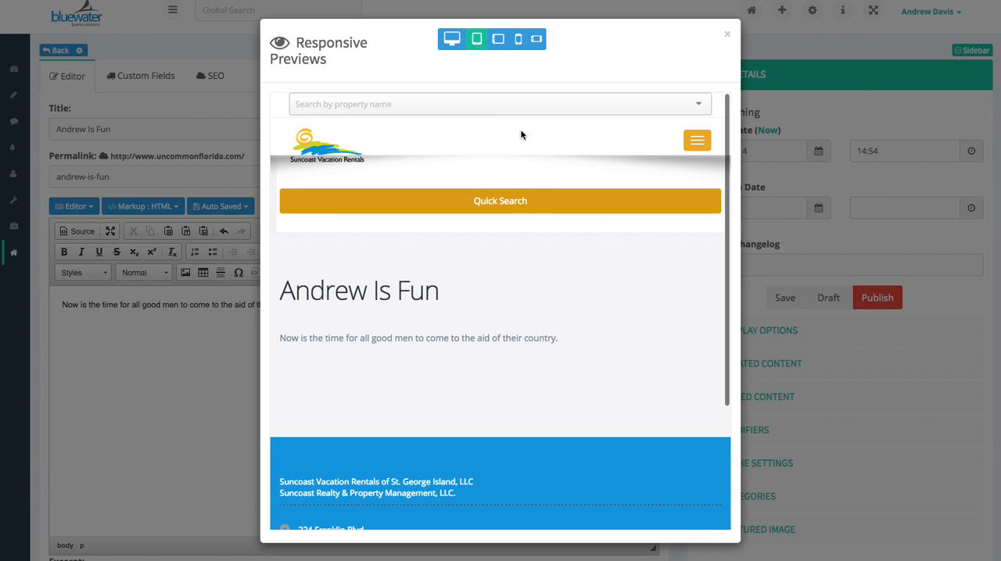
{"action": "left_click", "coordinate": [502, 45]}
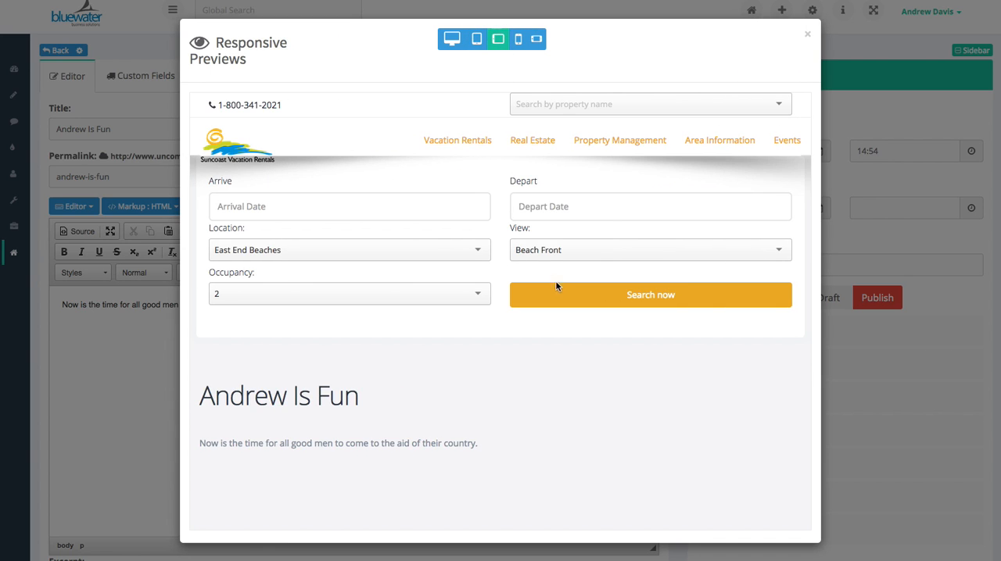
{"action": "scroll", "coordinate": [570, 297], "scroll_direction": "down", "scroll_amount": 3}
{"action": "scroll", "coordinate": [564, 283], "scroll_direction": "up", "scroll_amount": 2}
{"action": "left_click", "coordinate": [518, 40]}
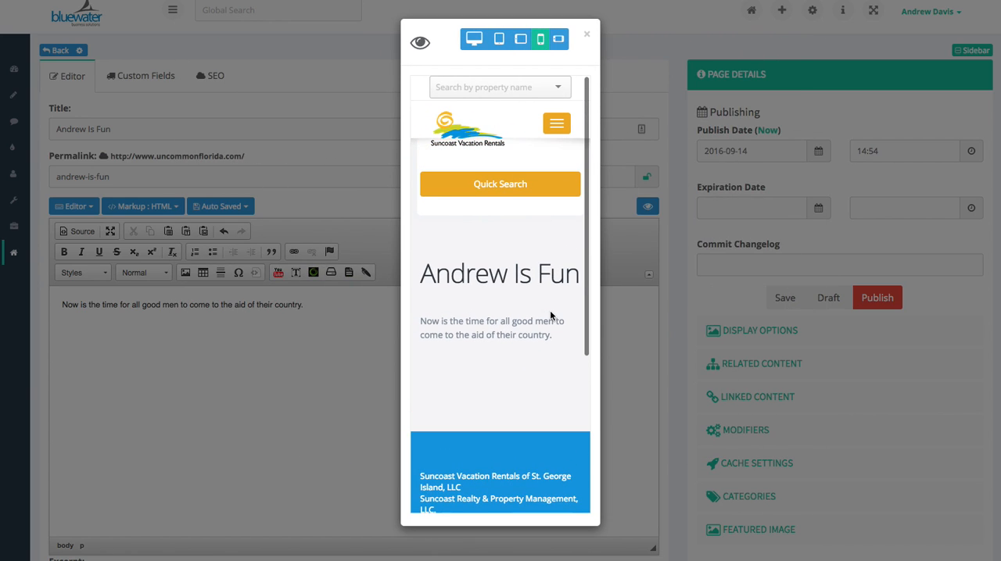
{"action": "scroll", "coordinate": [550, 309], "scroll_direction": "down", "scroll_amount": 3}
{"action": "scroll", "coordinate": [546, 310], "scroll_direction": "up", "scroll_amount": 3}
{"action": "left_click", "coordinate": [558, 39]}
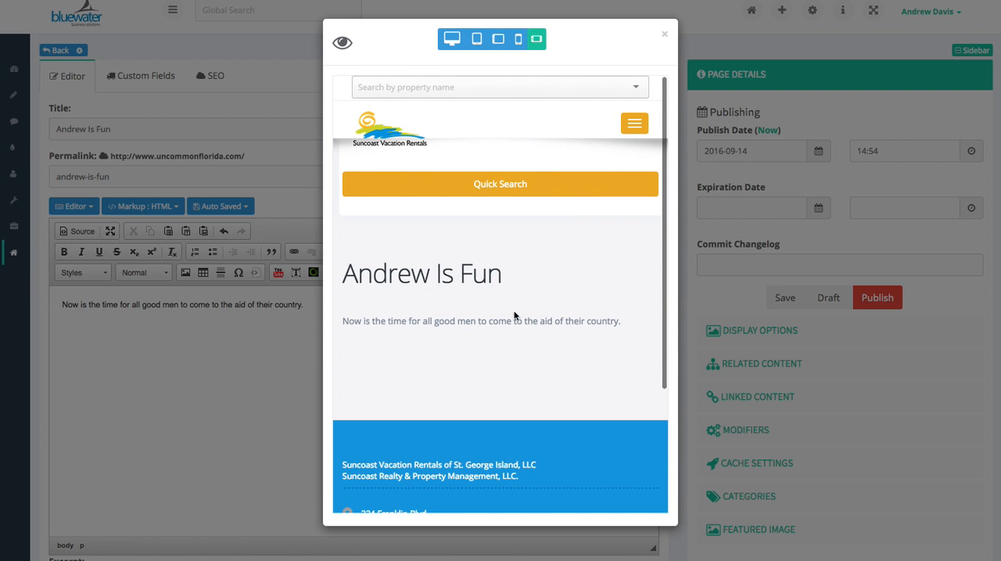
{"action": "left_click", "coordinate": [665, 36]}
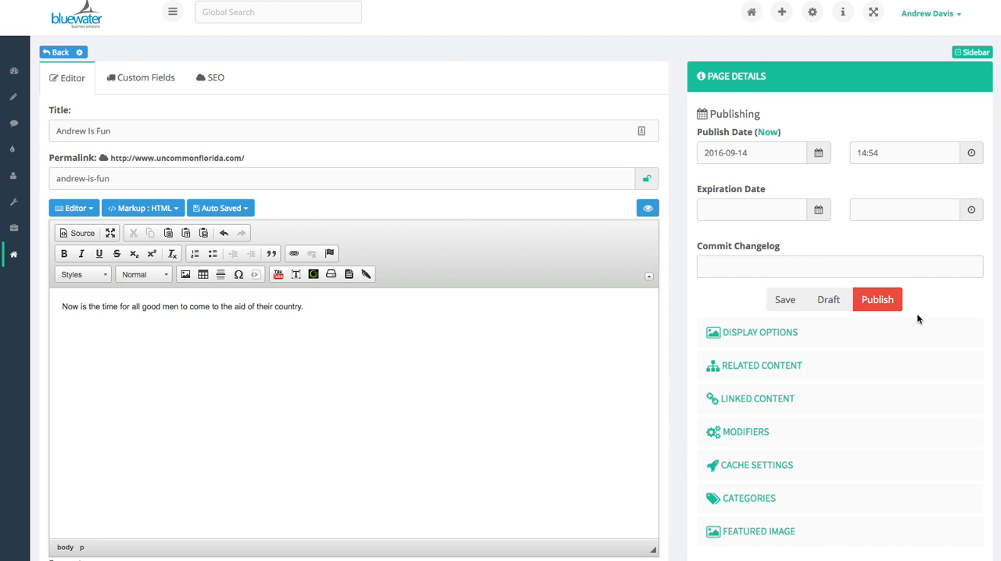
Expand the page's display options and set its parent to events
{"action": "left_click", "coordinate": [774, 340]}
{"action": "scroll", "coordinate": [779, 346], "scroll_direction": "down", "scroll_amount": 1}
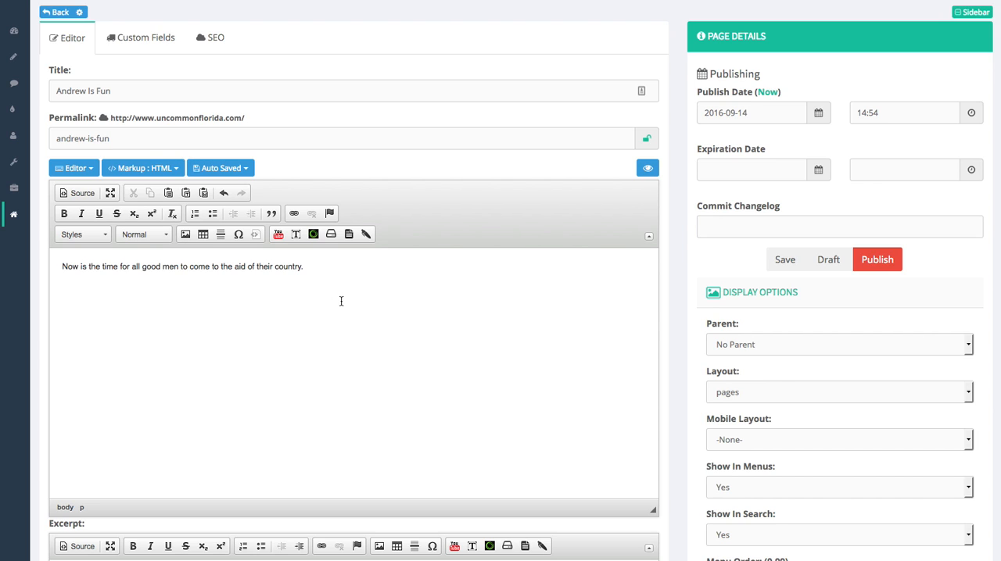
{"action": "left_click", "coordinate": [827, 342]}
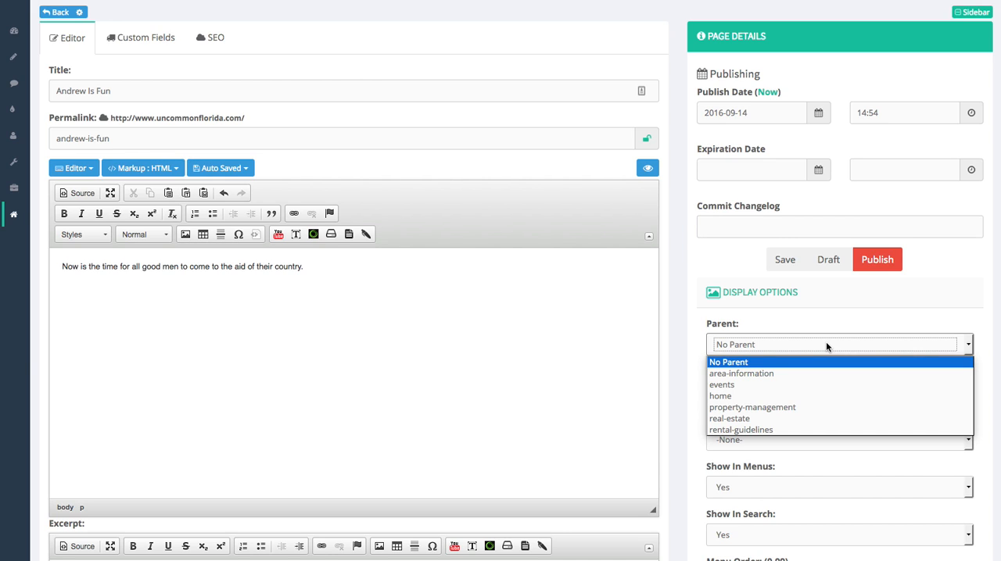
{"action": "left_click", "coordinate": [726, 386]}
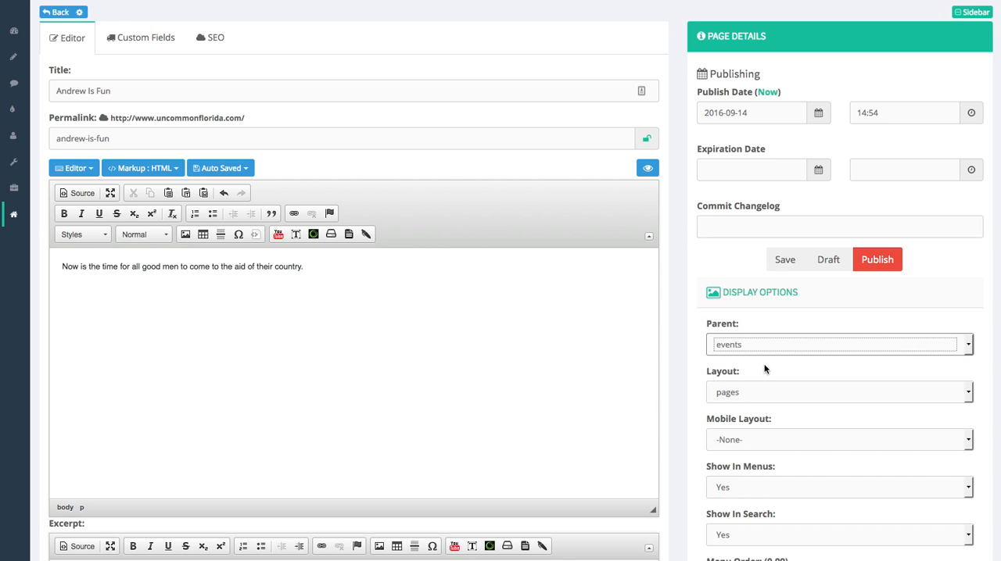
{"action": "left_click", "coordinate": [695, 351]}
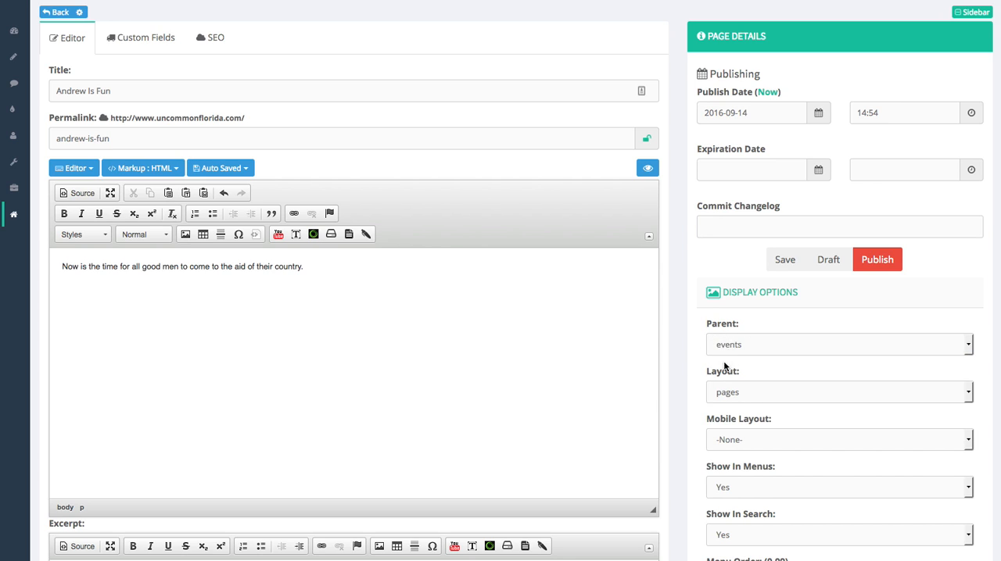
Look through the available page layouts without choosing another, and check the page in the desktop preview
{"action": "left_click", "coordinate": [746, 392]}
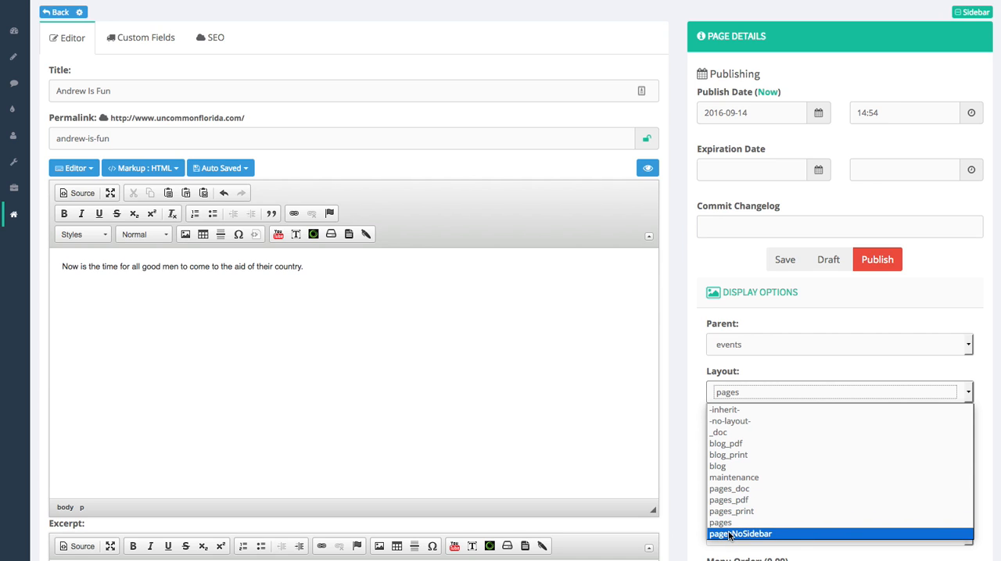
{"action": "left_click", "coordinate": [694, 469]}
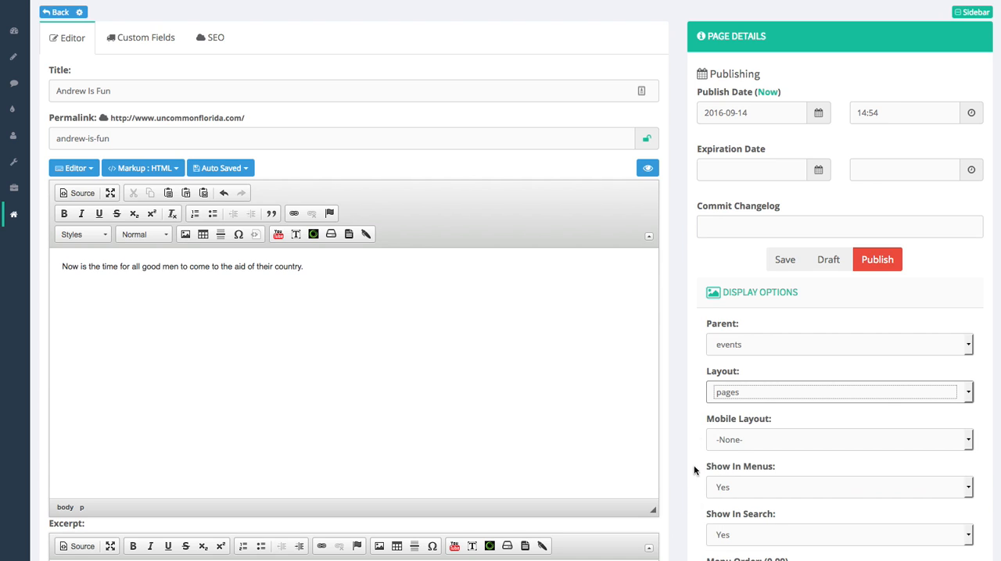
{"action": "left_click", "coordinate": [647, 171]}
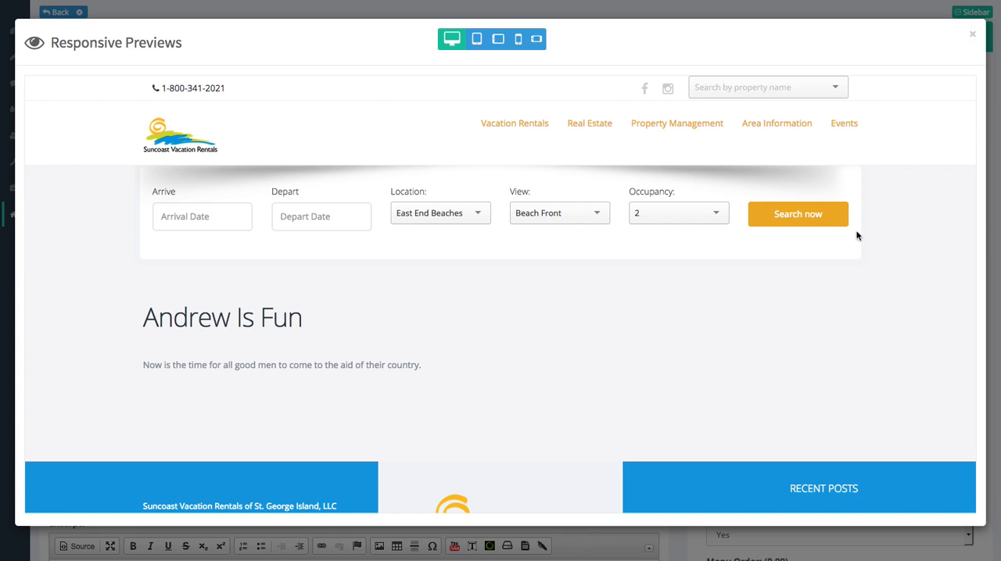
{"action": "left_click", "coordinate": [974, 37]}
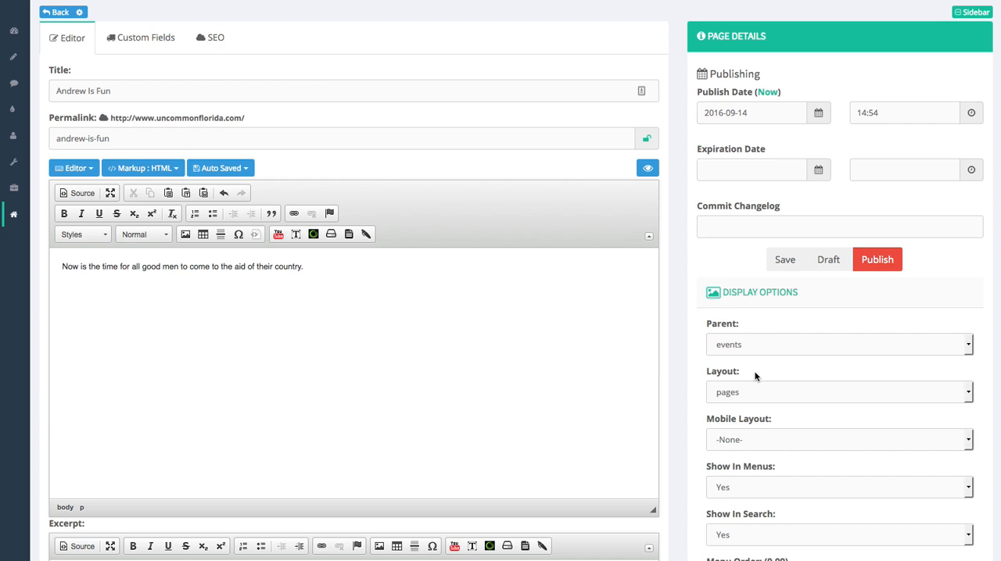
Set the page's layout to pagesNoSidebar and its parent to No Parent
{"action": "left_click", "coordinate": [747, 391]}
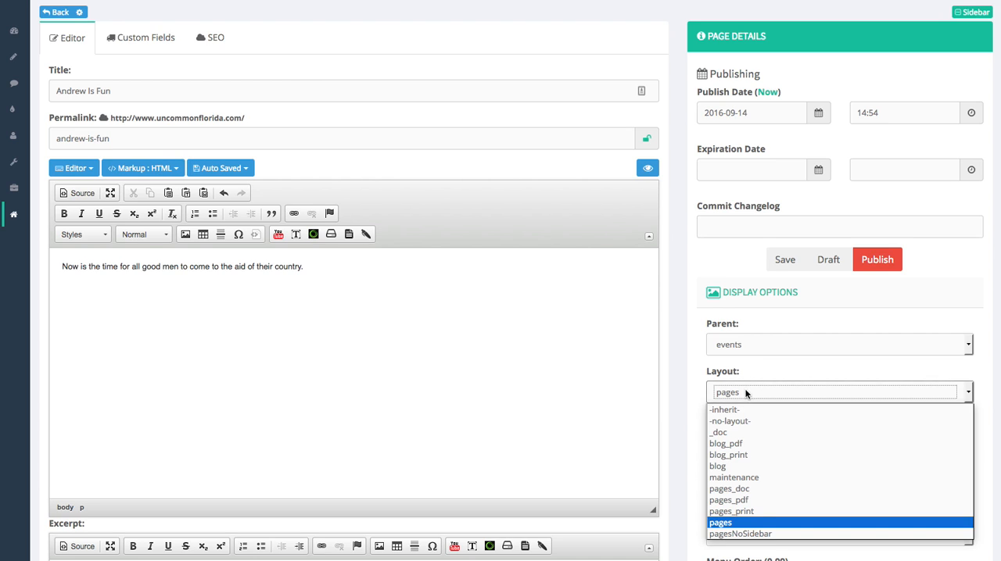
{"action": "left_click", "coordinate": [746, 533]}
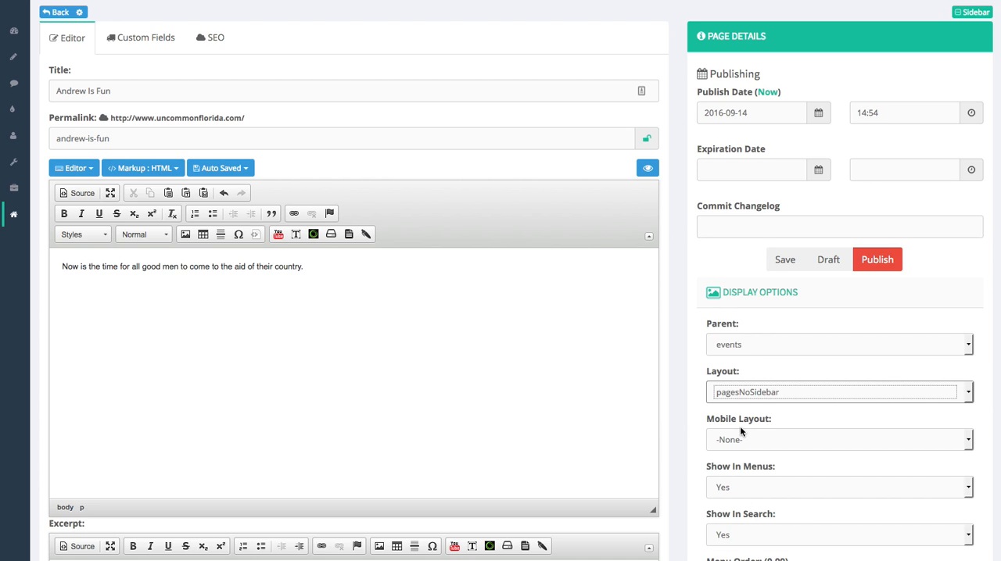
{"action": "left_click", "coordinate": [782, 350]}
{"action": "left_click", "coordinate": [733, 362]}
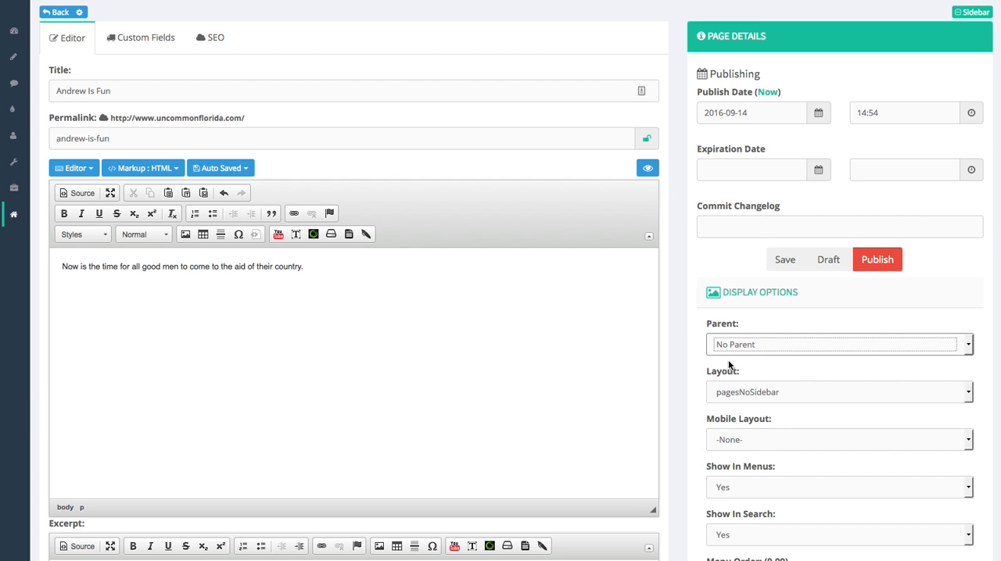
Set the page's parent to events and return it to No Parent
{"action": "scroll", "coordinate": [696, 349], "scroll_direction": "down", "scroll_amount": 2}
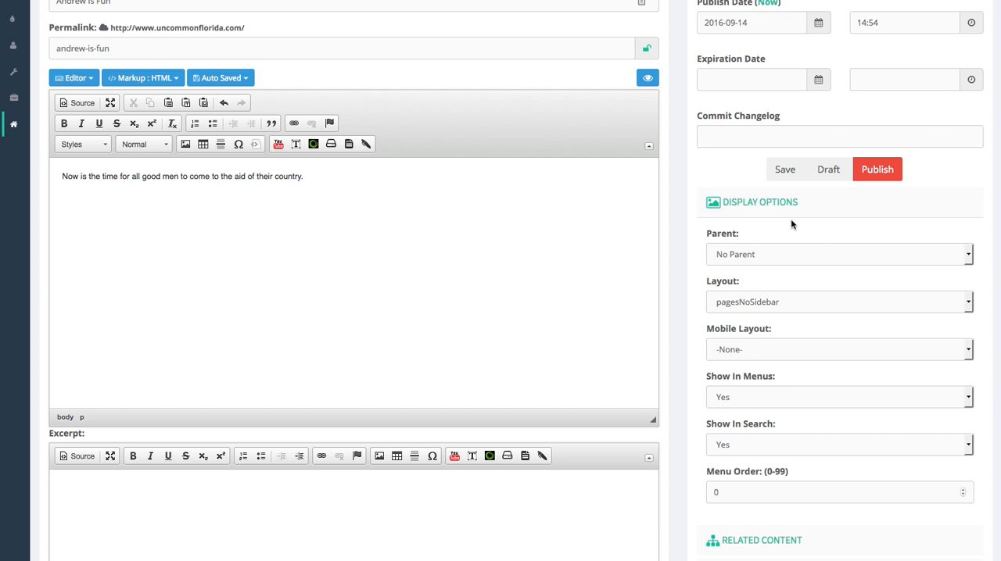
{"action": "left_click", "coordinate": [764, 256]}
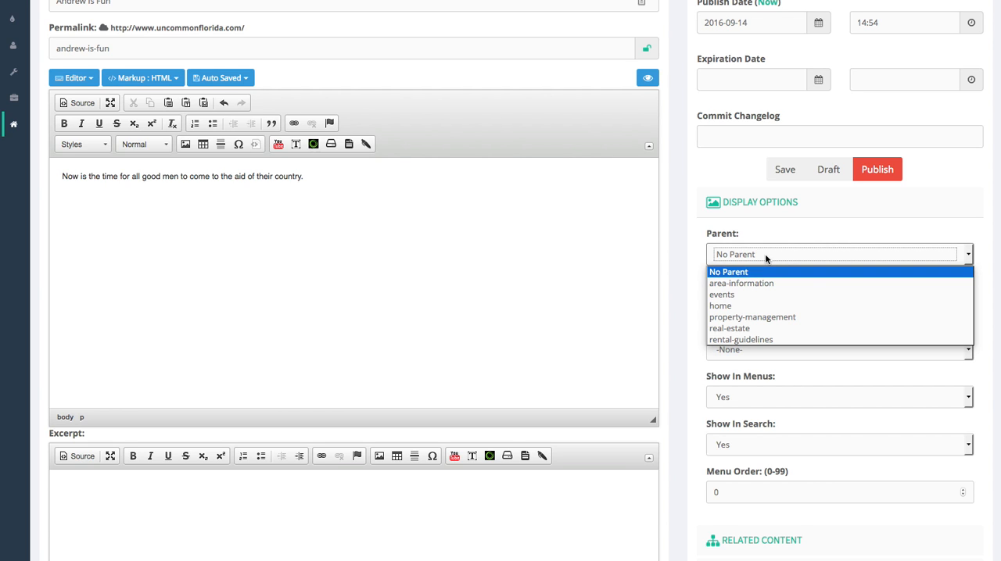
{"action": "left_click", "coordinate": [749, 295]}
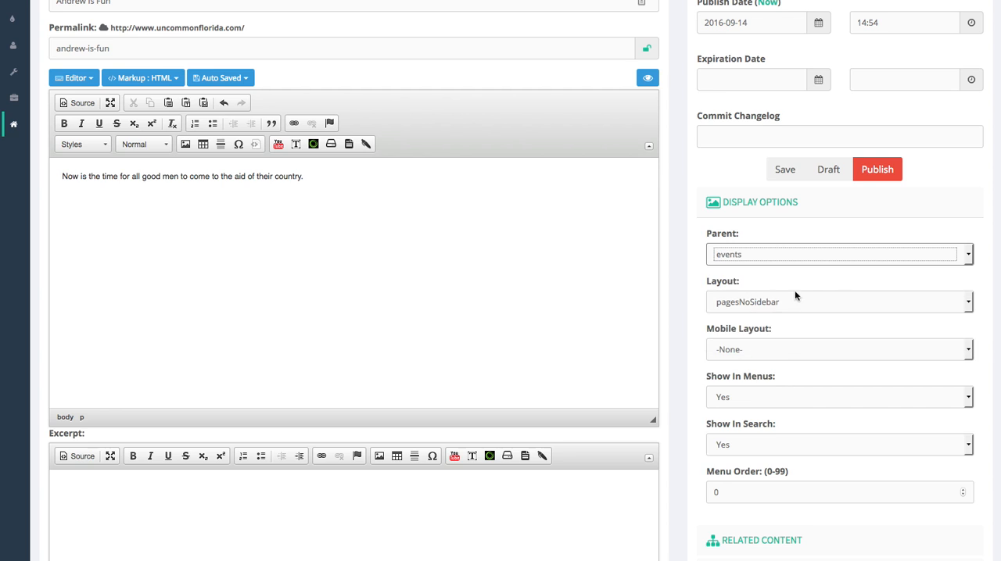
{"action": "left_click", "coordinate": [828, 253]}
{"action": "left_click", "coordinate": [743, 272]}
Look over the remaining page detail sections and publish the page
{"action": "scroll", "coordinate": [796, 447], "scroll_direction": "down", "scroll_amount": 2}
{"action": "scroll", "coordinate": [795, 451], "scroll_direction": "down", "scroll_amount": 1}
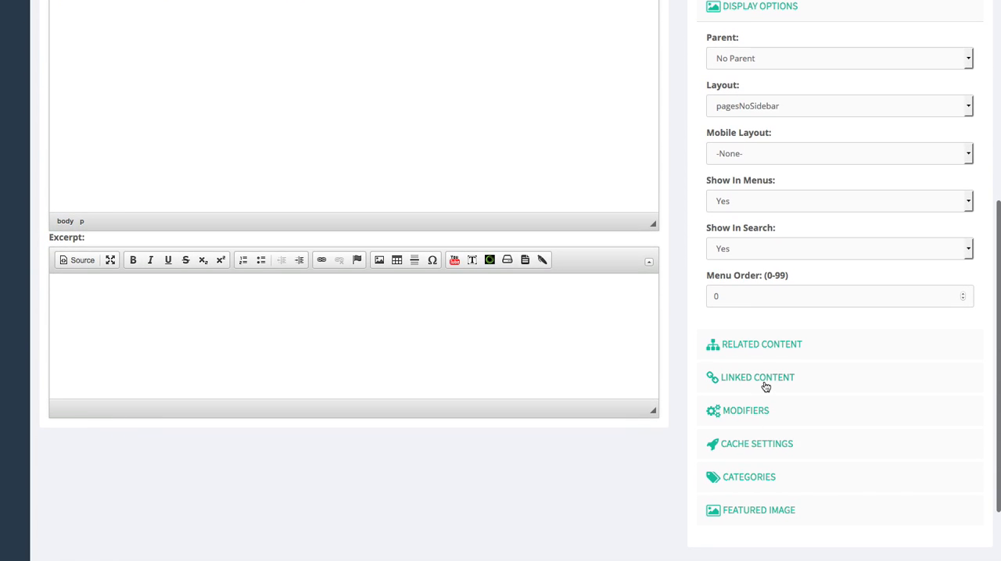
{"action": "scroll", "coordinate": [763, 403], "scroll_direction": "down", "scroll_amount": 1}
{"action": "scroll", "coordinate": [762, 457], "scroll_direction": "up", "scroll_amount": 3}
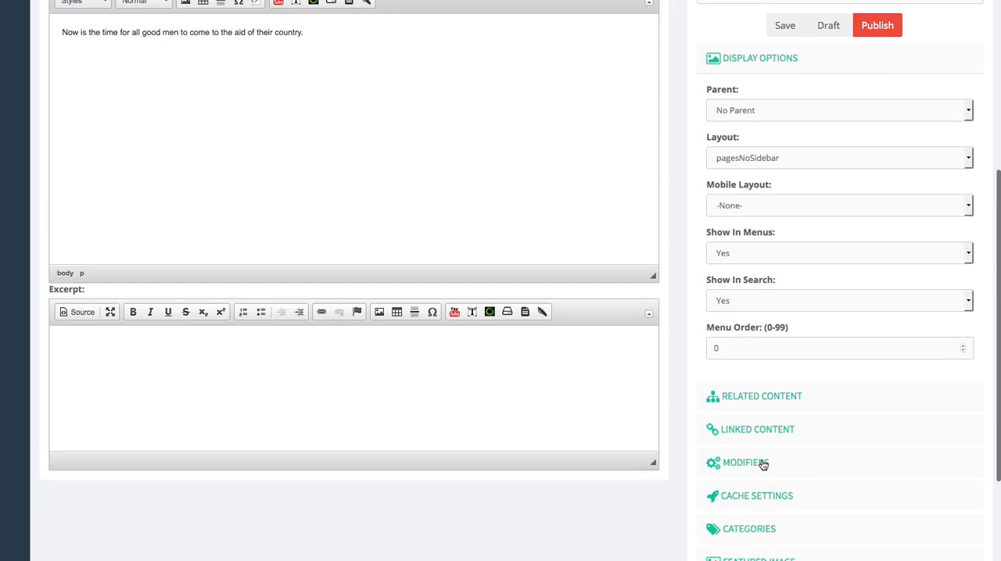
{"action": "scroll", "coordinate": [808, 279], "scroll_direction": "up", "scroll_amount": 1}
{"action": "left_click", "coordinate": [879, 194]}
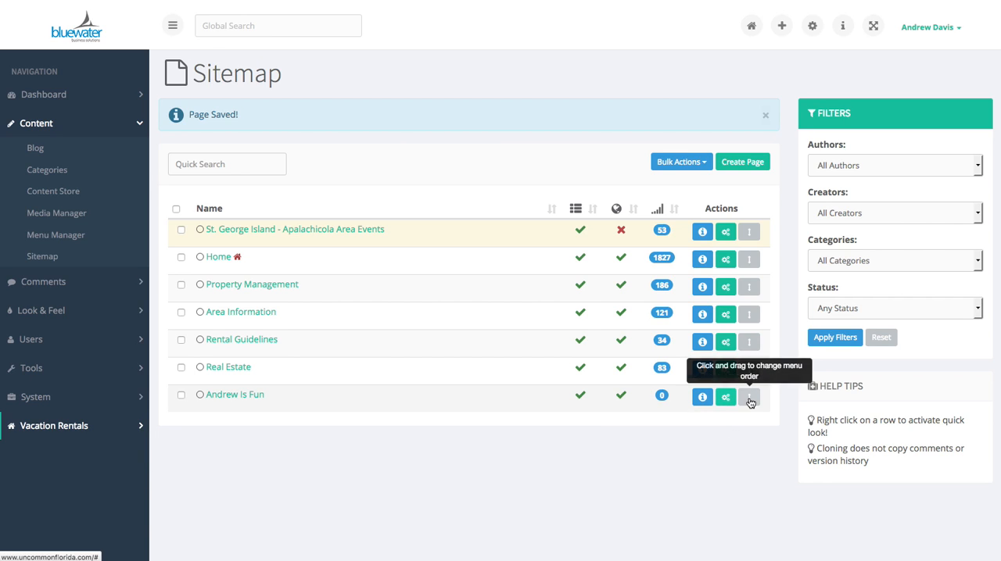
Open the newly published page in the live site from the sitemap, and close it again
{"action": "left_click", "coordinate": [701, 400]}
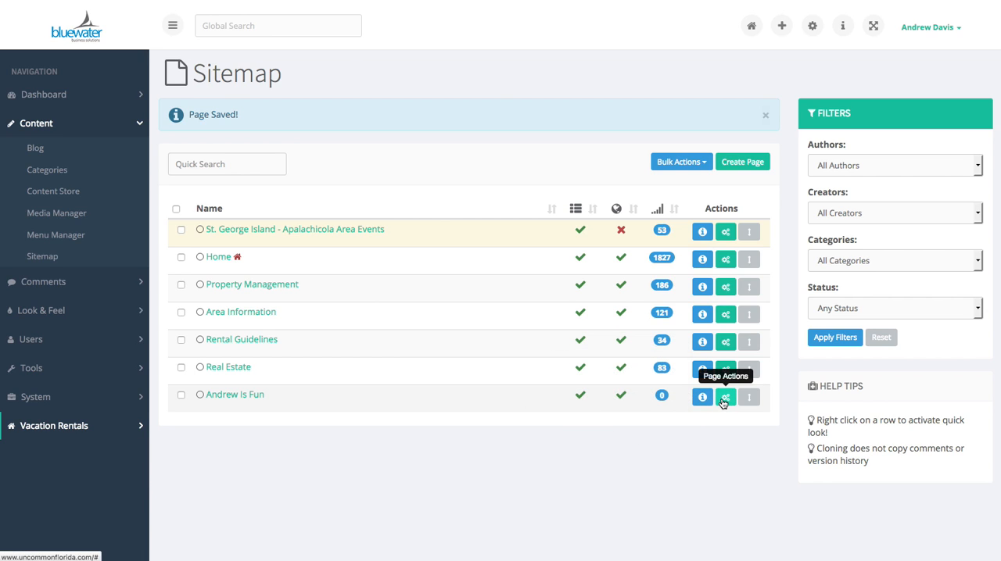
{"action": "left_click", "coordinate": [724, 400]}
{"action": "left_click", "coordinate": [688, 547]}
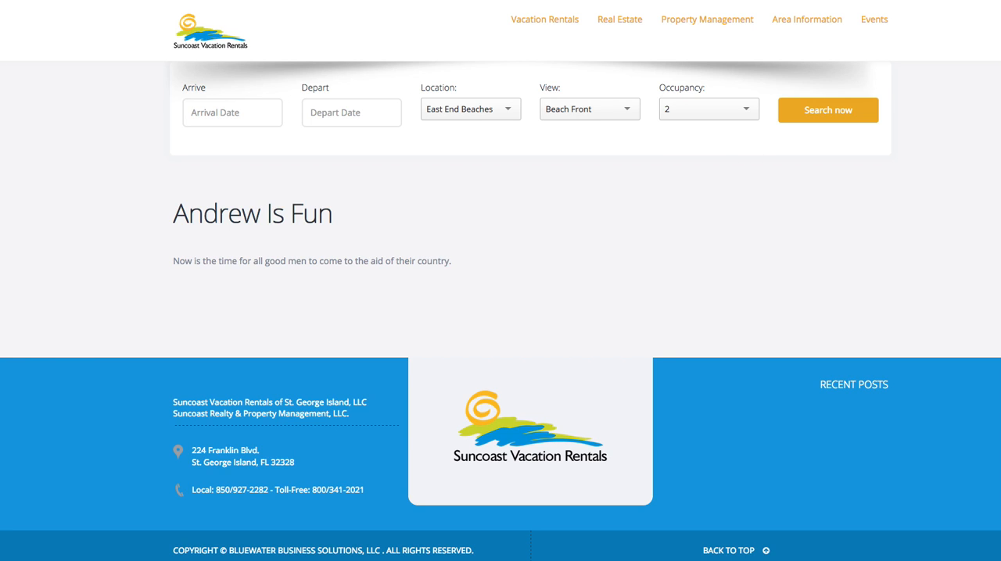
{"action": "key", "text": "super+w"}
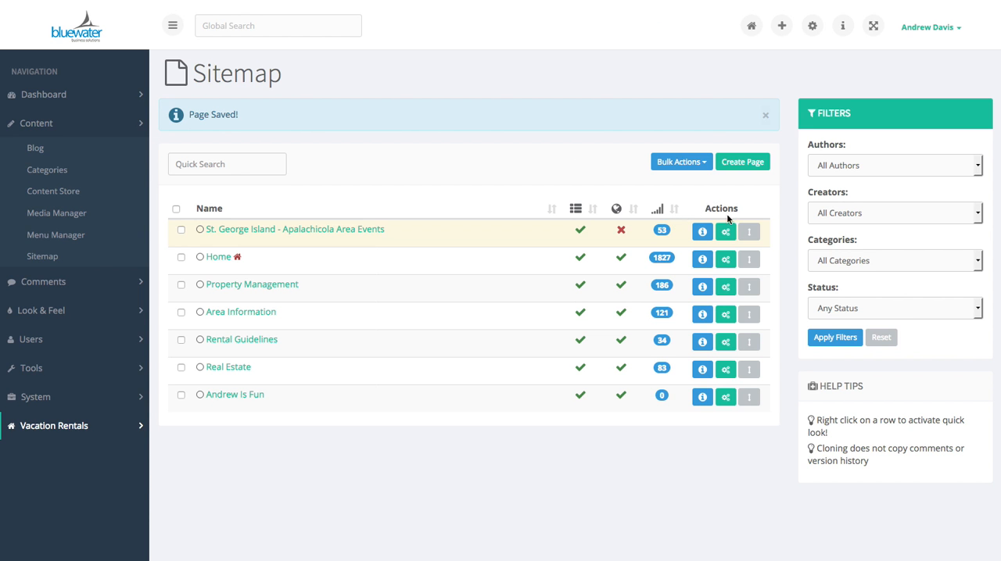
Open the newly published page for editing and start a new line below the body text
{"action": "left_click", "coordinate": [725, 397]}
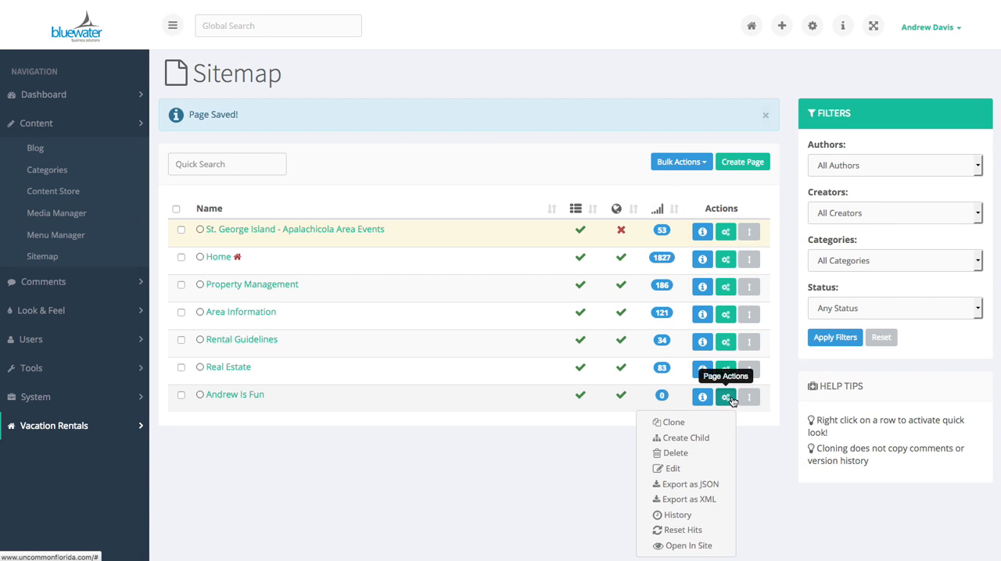
{"action": "left_click", "coordinate": [676, 467]}
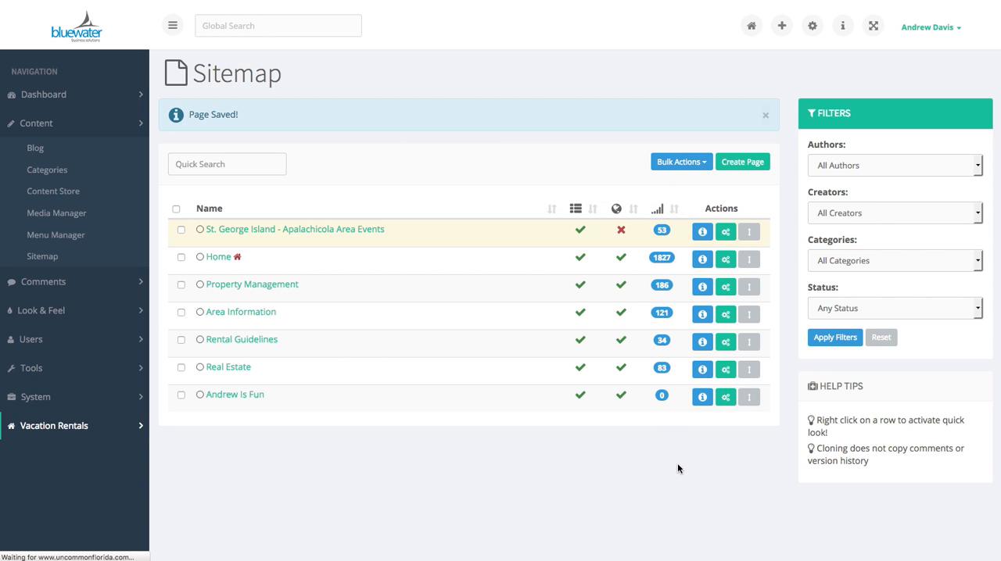
{"action": "left_click", "coordinate": [280, 345]}
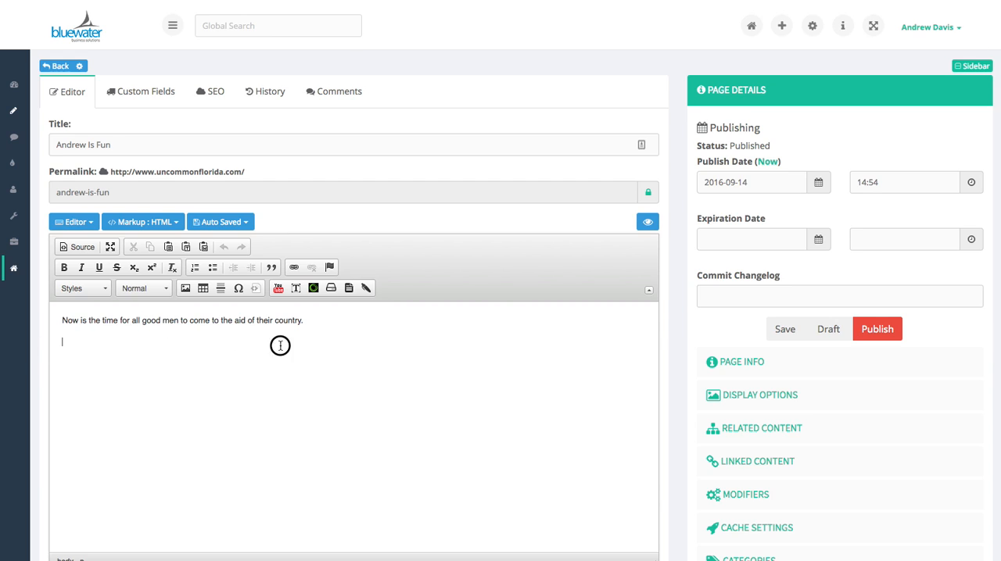
Insert the BluRentQuickList Property List Dropdown widget from the BluRent category below the body text, checking its property list in the widget preview
{"action": "left_click", "coordinate": [313, 290]}
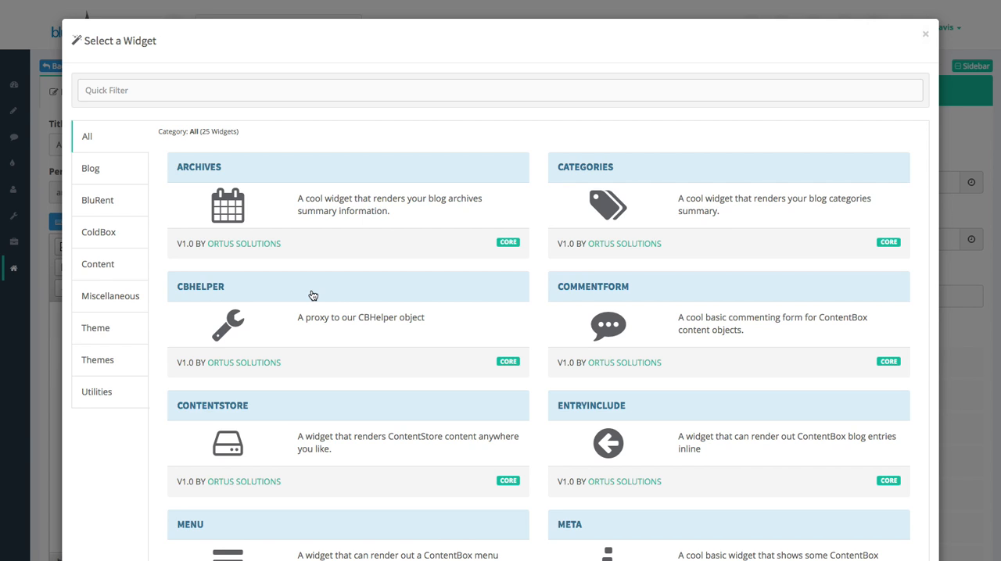
{"action": "left_click", "coordinate": [117, 207]}
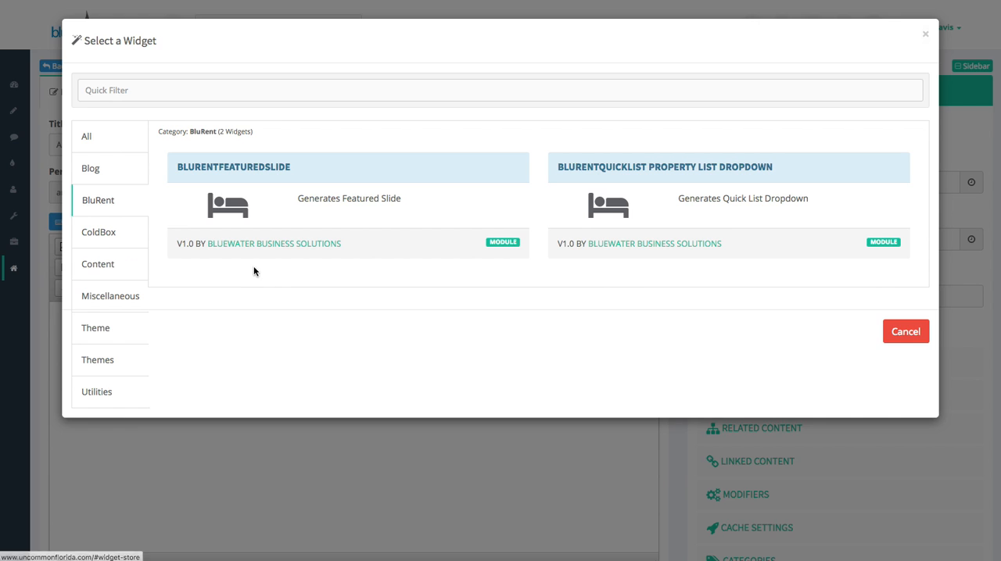
{"action": "left_click", "coordinate": [613, 170]}
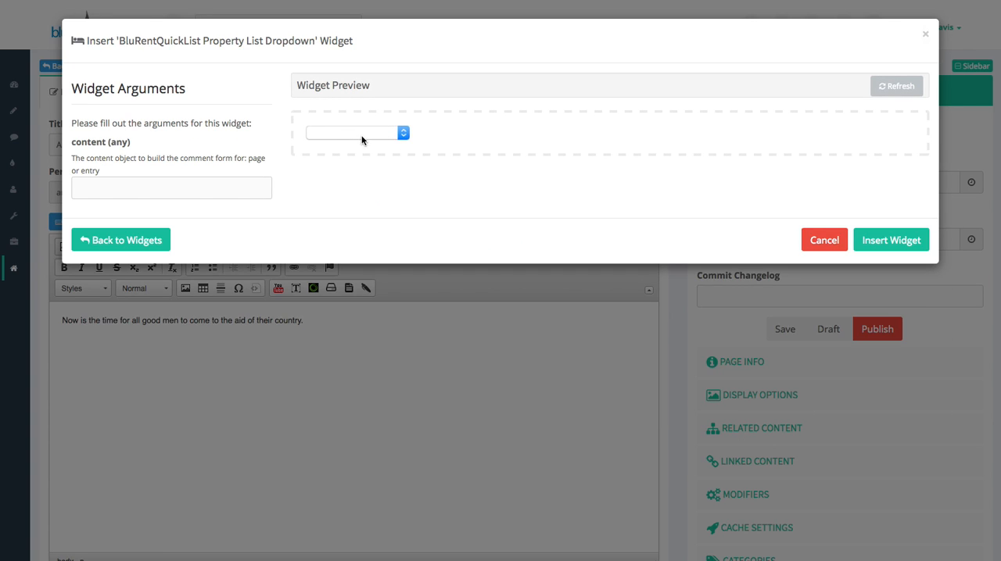
{"action": "left_click", "coordinate": [360, 135]}
{"action": "left_click", "coordinate": [322, 136]}
{"action": "left_click", "coordinate": [355, 134]}
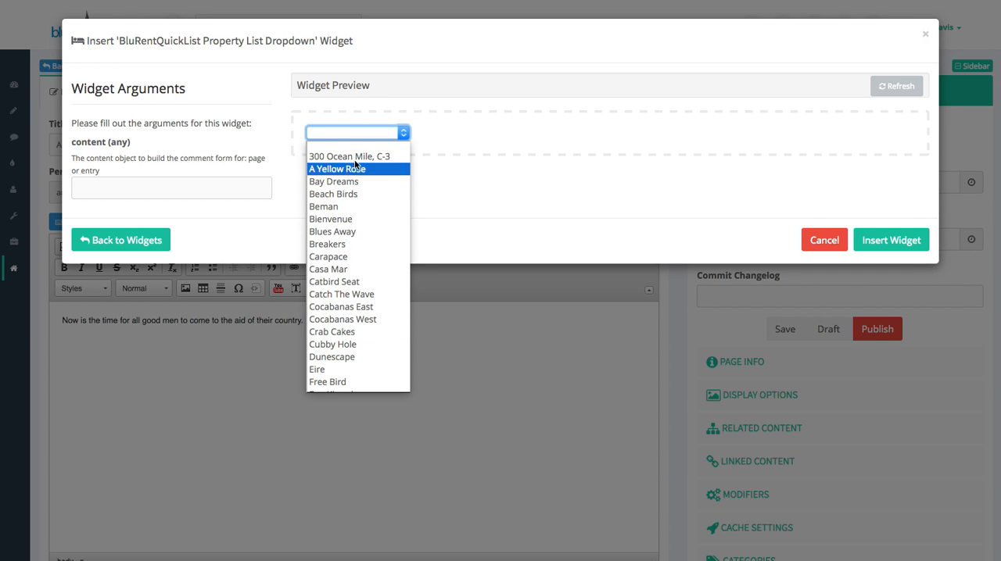
{"action": "left_click", "coordinate": [346, 131]}
{"action": "left_click", "coordinate": [474, 182]}
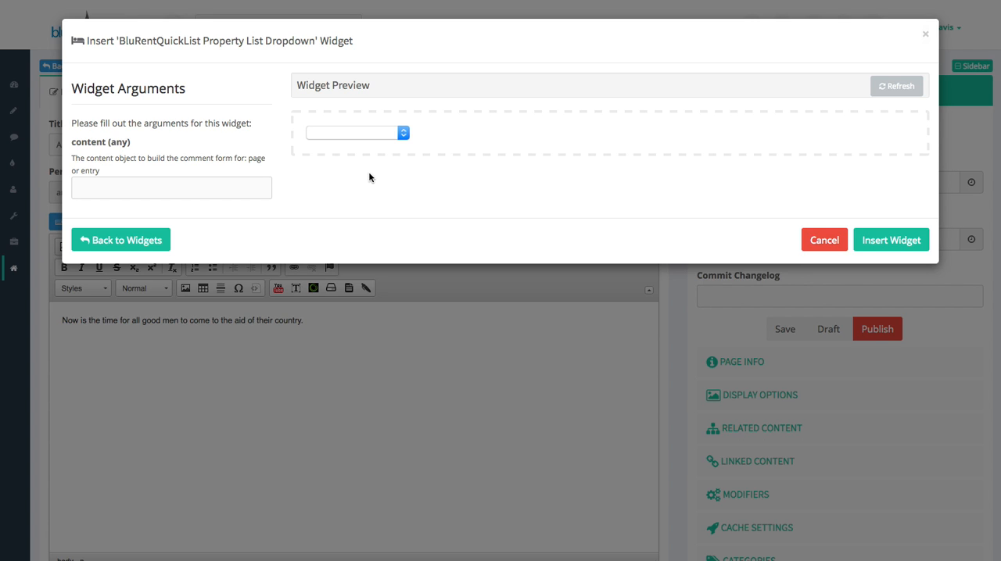
{"action": "left_click", "coordinate": [886, 241]}
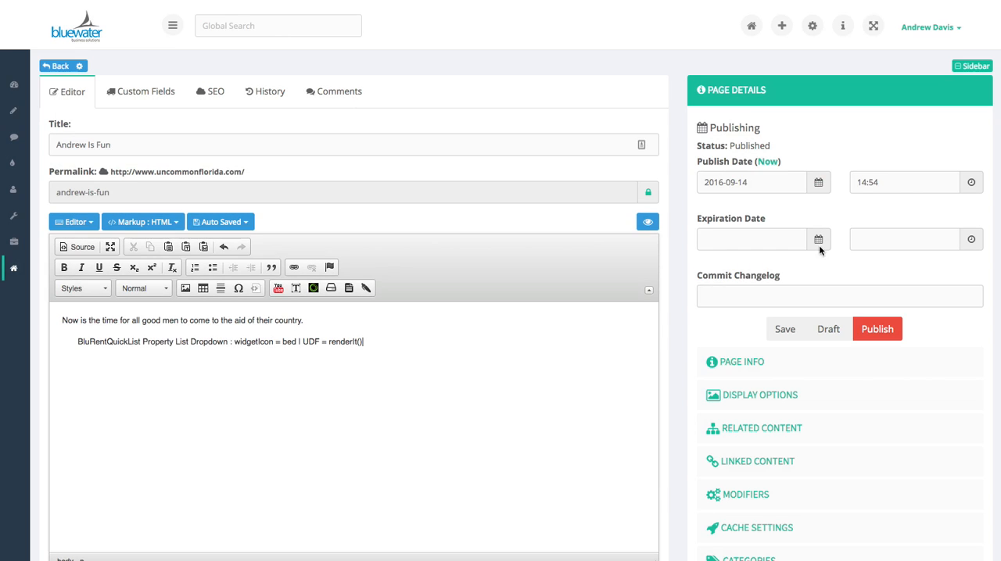
Preview the page, browse the widget's property list and choose a property to test it, and close the preview
{"action": "left_click", "coordinate": [647, 223]}
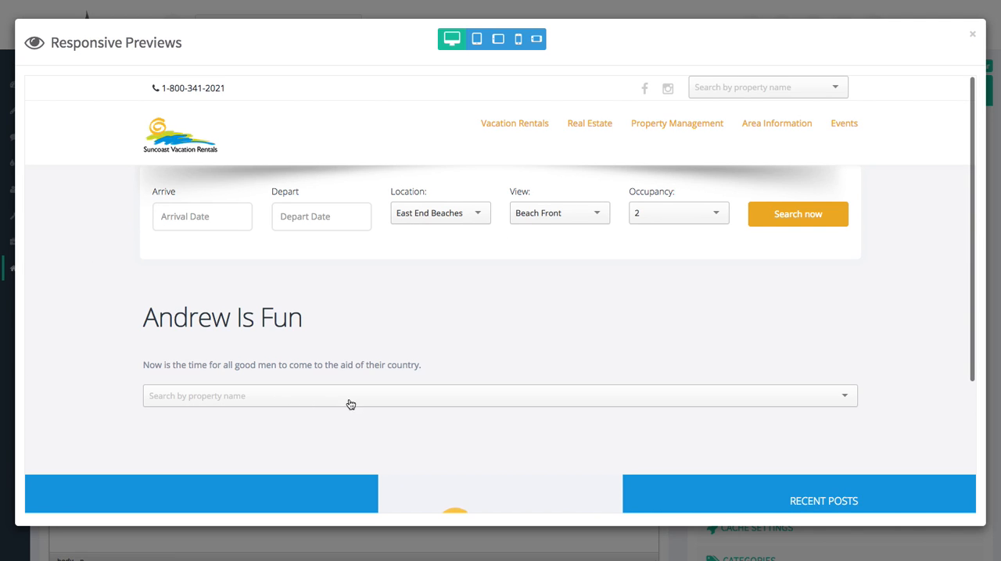
{"action": "left_click", "coordinate": [543, 397]}
{"action": "scroll", "coordinate": [266, 446], "scroll_direction": "down", "scroll_amount": 3}
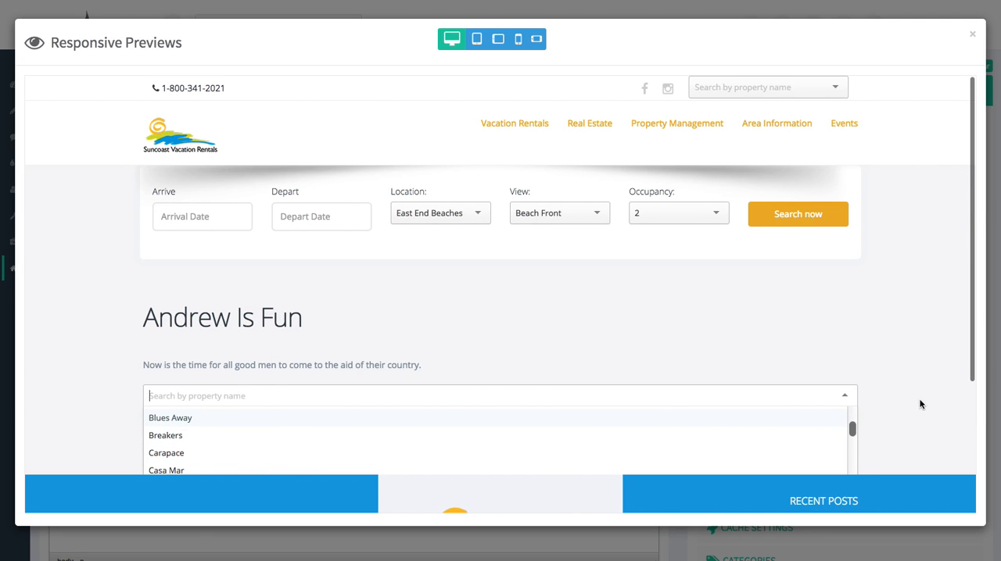
{"action": "scroll", "coordinate": [917, 400], "scroll_direction": "down", "scroll_amount": 2}
{"action": "scroll", "coordinate": [731, 325], "scroll_direction": "down", "scroll_amount": 3}
{"action": "scroll", "coordinate": [751, 325], "scroll_direction": "down", "scroll_amount": 2}
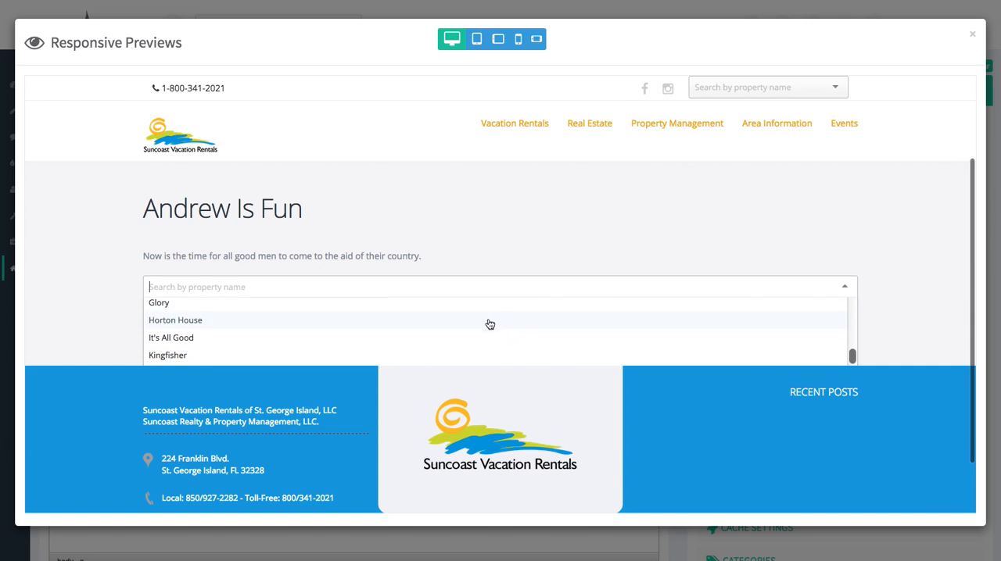
{"action": "left_click", "coordinate": [506, 224]}
{"action": "left_click", "coordinate": [270, 298]}
{"action": "left_click", "coordinate": [195, 327]}
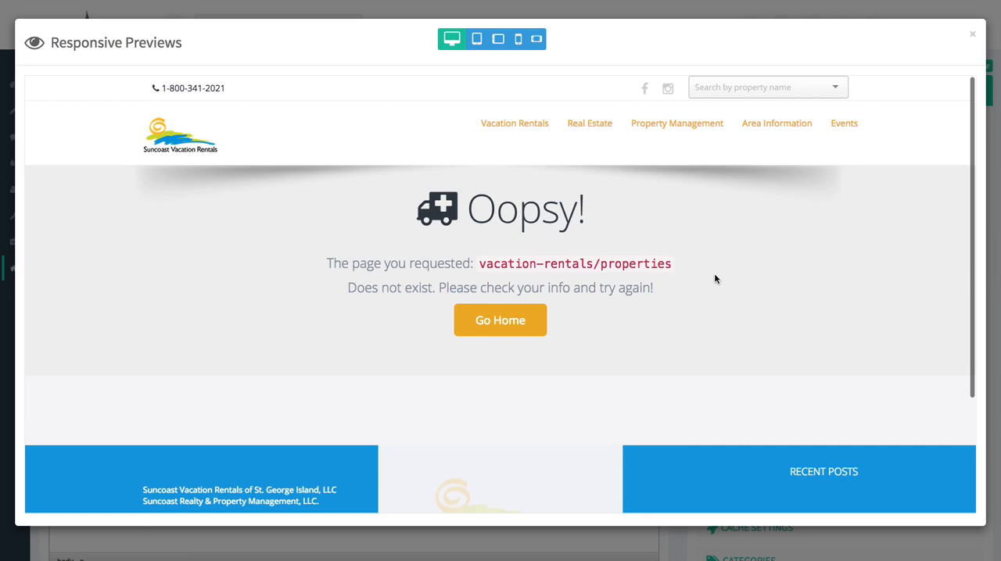
{"action": "left_click", "coordinate": [971, 34]}
Delete the property list widget and its empty line from the page body
{"action": "left_click_drag", "start_coordinate": [321, 342], "coordinate": [93, 344]}
{"action": "key", "text": "BackSpace"}
{"action": "key", "text": "BackSpace"}
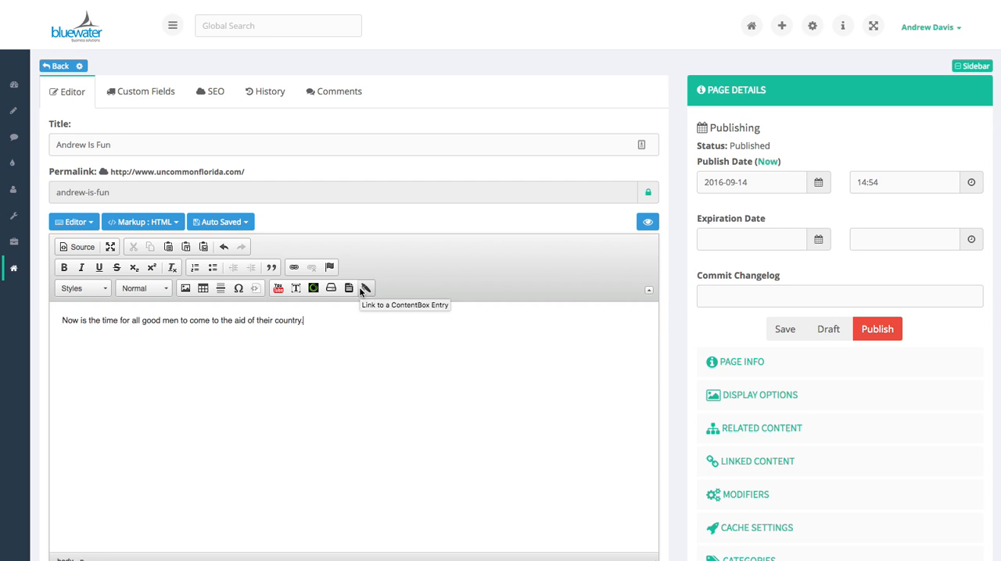
Try to link the whole body sentence to a ContentBox entry by searching for "test", and close the entry selection
{"action": "left_click_drag", "start_coordinate": [304, 320], "coordinate": [56, 321]}
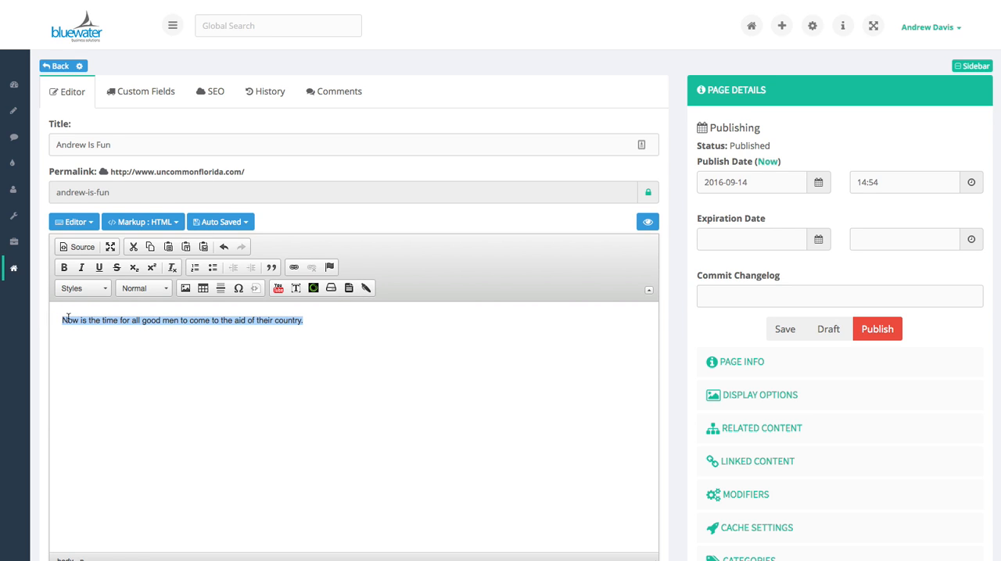
{"action": "left_click", "coordinate": [365, 290]}
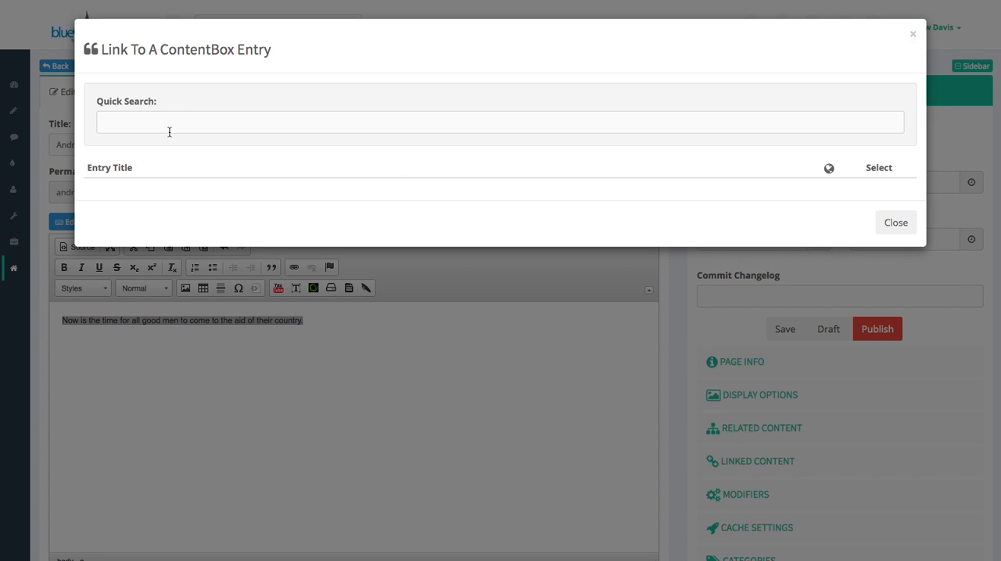
{"action": "left_click", "coordinate": [241, 117]}
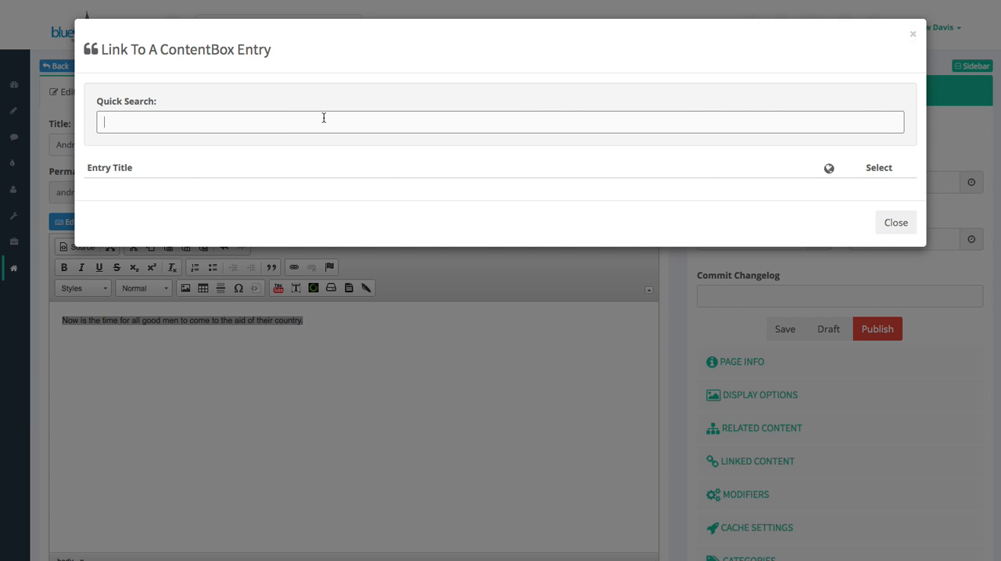
{"action": "type", "text": "test"}
{"action": "left_click", "coordinate": [905, 232]}
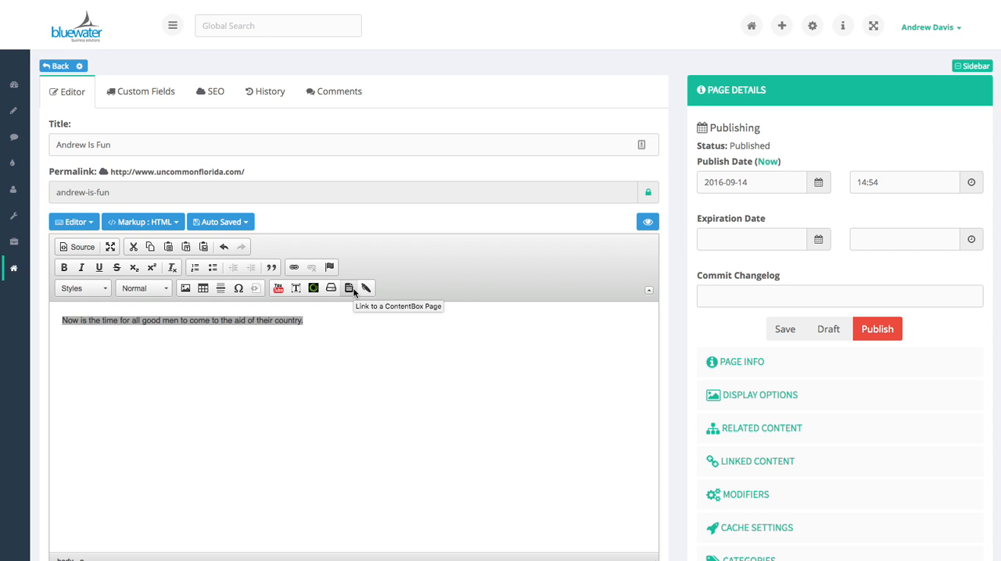
Link the selected sentence to the St. George Island - Apalachicola Area Events page and test the link in the page preview
{"action": "left_click", "coordinate": [349, 289]}
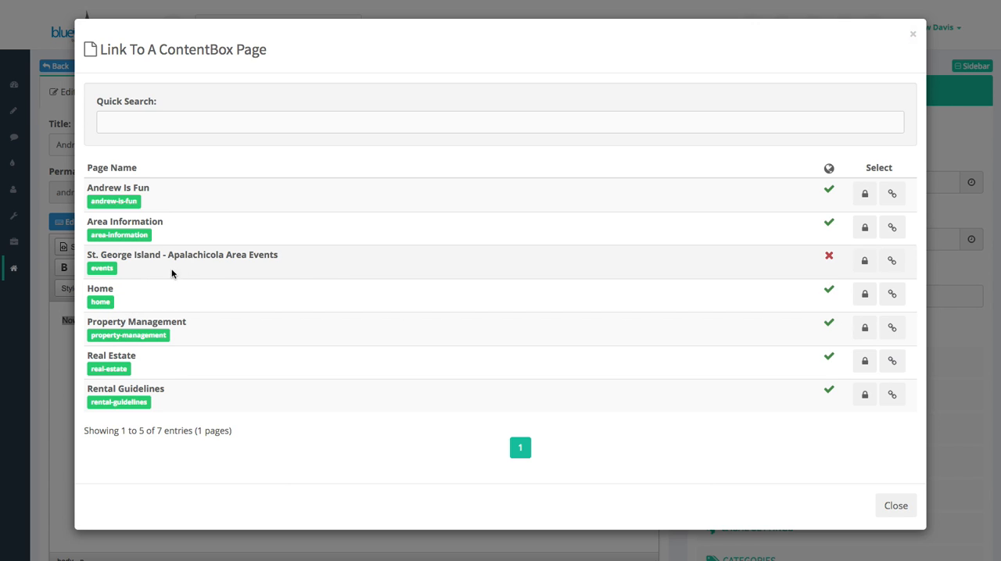
{"action": "left_click", "coordinate": [891, 263]}
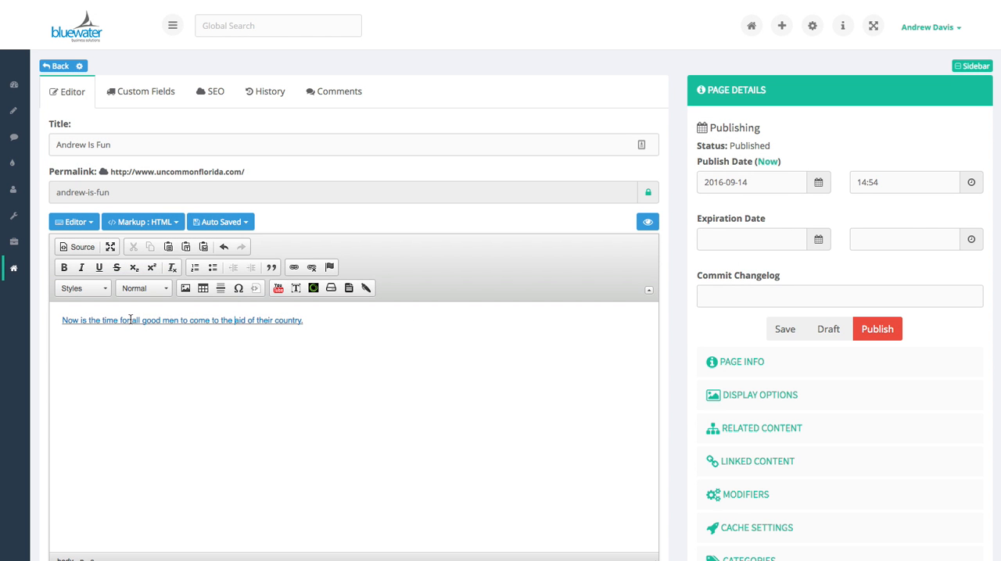
{"action": "left_click", "coordinate": [638, 223]}
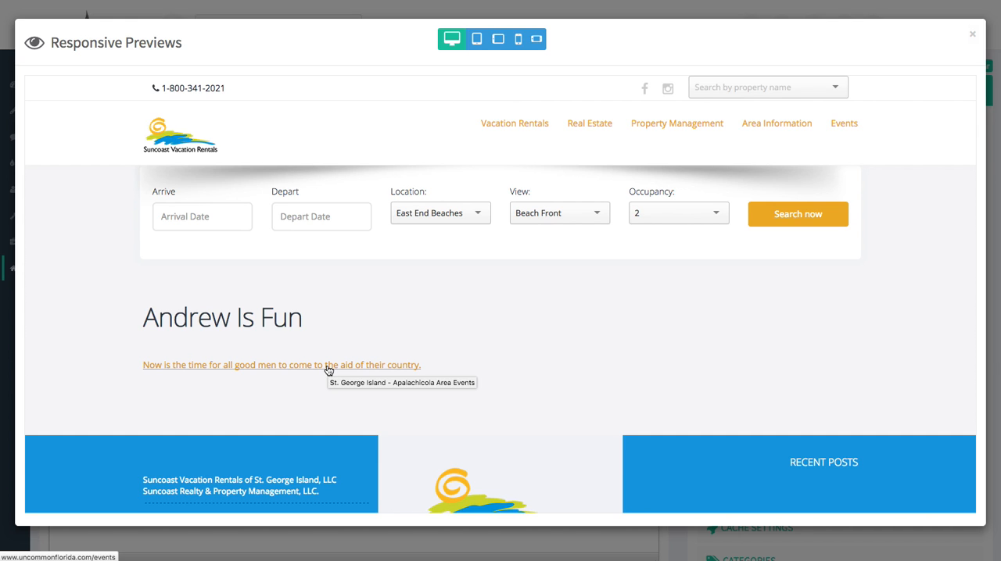
{"action": "left_click", "coordinate": [328, 365]}
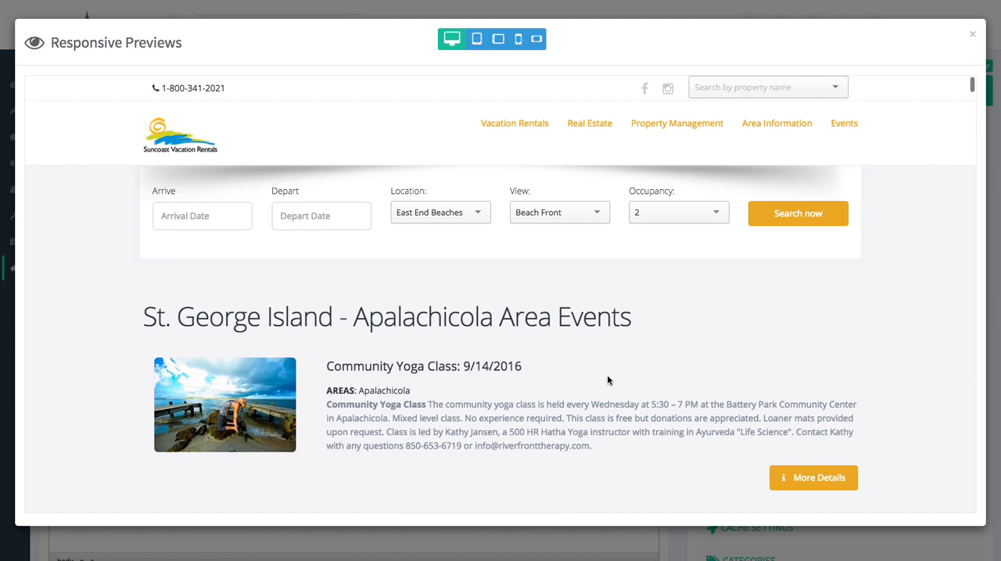
{"action": "scroll", "coordinate": [608, 376], "scroll_direction": "down", "scroll_amount": 4}
{"action": "scroll", "coordinate": [613, 375], "scroll_direction": "up", "scroll_amount": 2}
{"action": "left_click", "coordinate": [972, 35]}
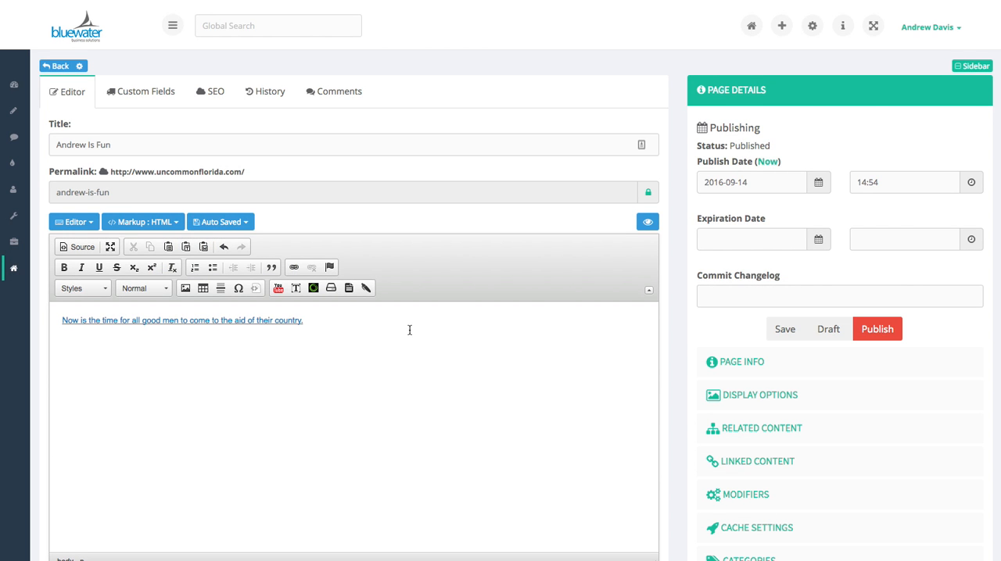
Remove the link from the body sentence and format the sentence as Heading 2
{"action": "left_click_drag", "start_coordinate": [366, 329], "coordinate": [31, 320]}
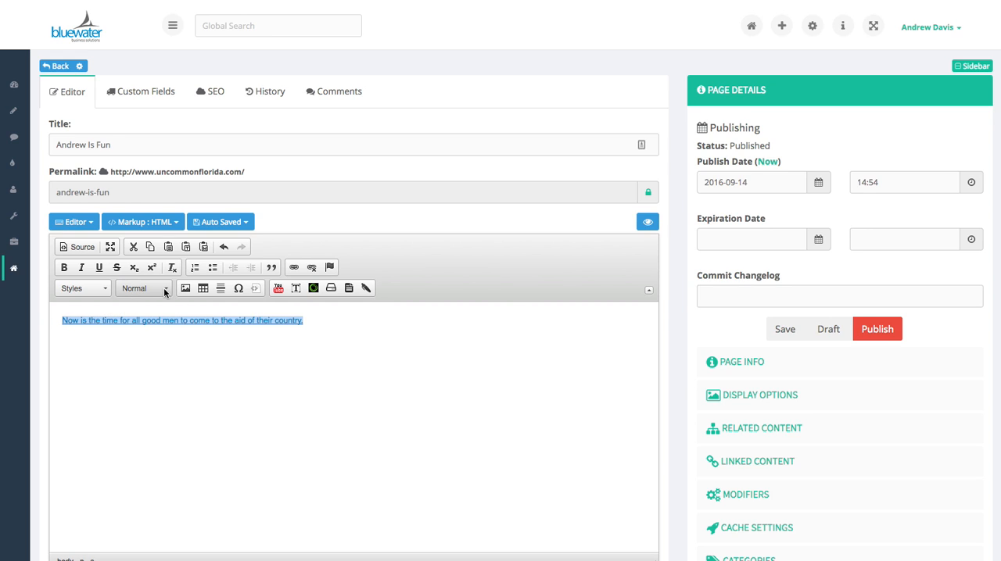
{"action": "left_click", "coordinate": [311, 268]}
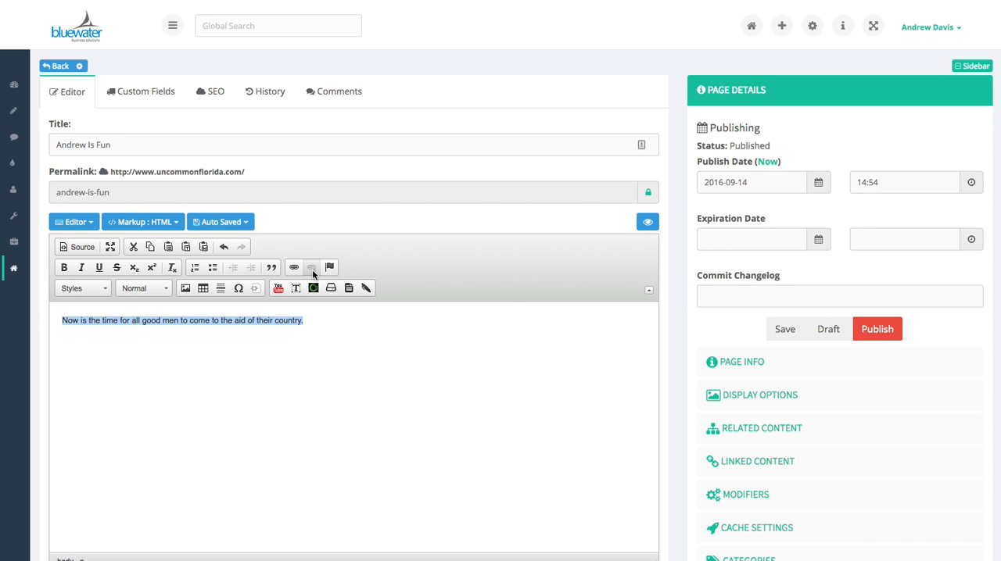
{"action": "left_click", "coordinate": [165, 290]}
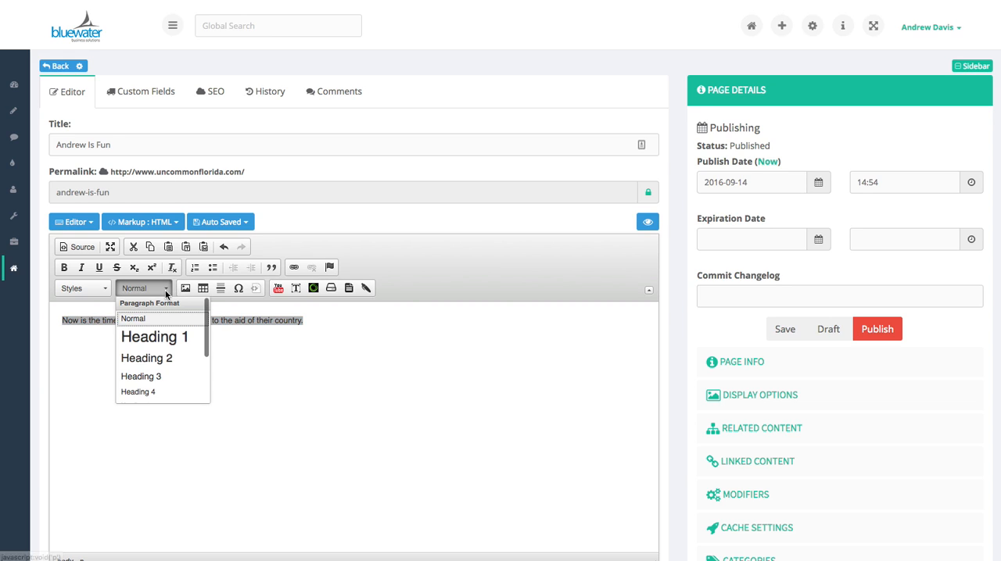
{"action": "left_click", "coordinate": [156, 358]}
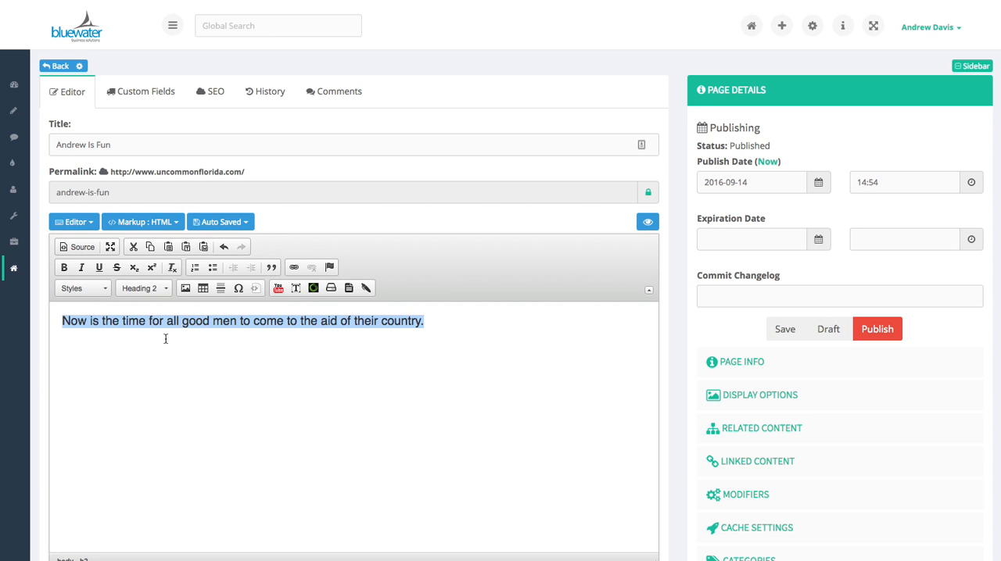
Return the body sentence to Normal format, and check the media embed dialog without inserting anything
{"action": "left_click", "coordinate": [157, 289]}
{"action": "left_click", "coordinate": [130, 316]}
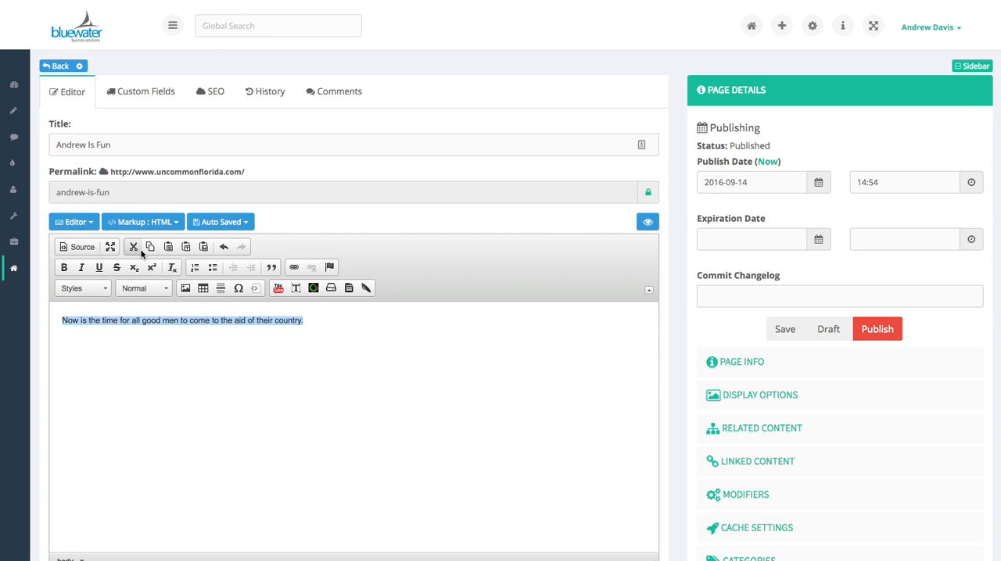
{"action": "left_click", "coordinate": [278, 289]}
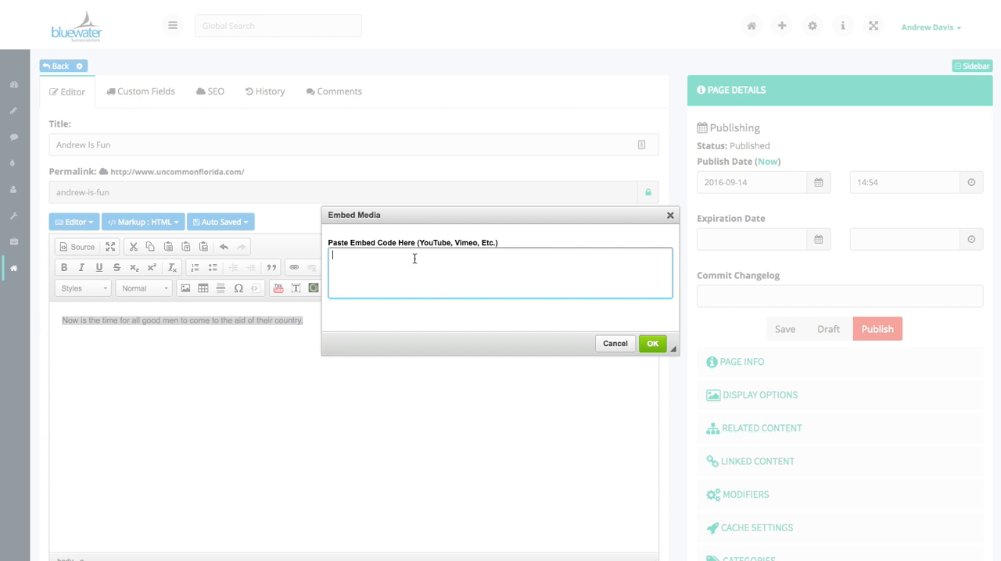
{"action": "left_click", "coordinate": [608, 345]}
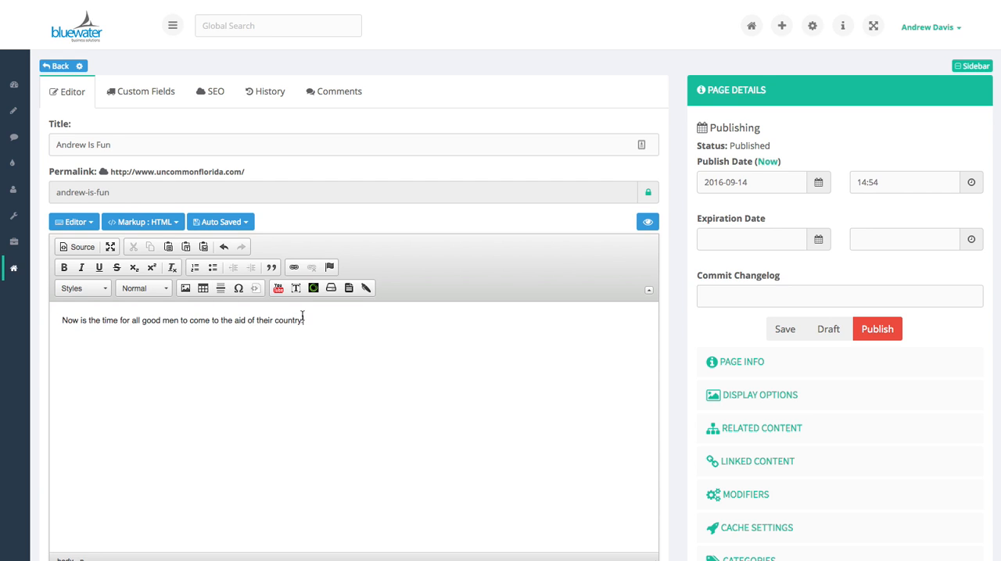
Insert a table with 3 rows and 2 columns on a new line below the body sentence
{"action": "key", "text": "Return"}
{"action": "left_click", "coordinate": [207, 294]}
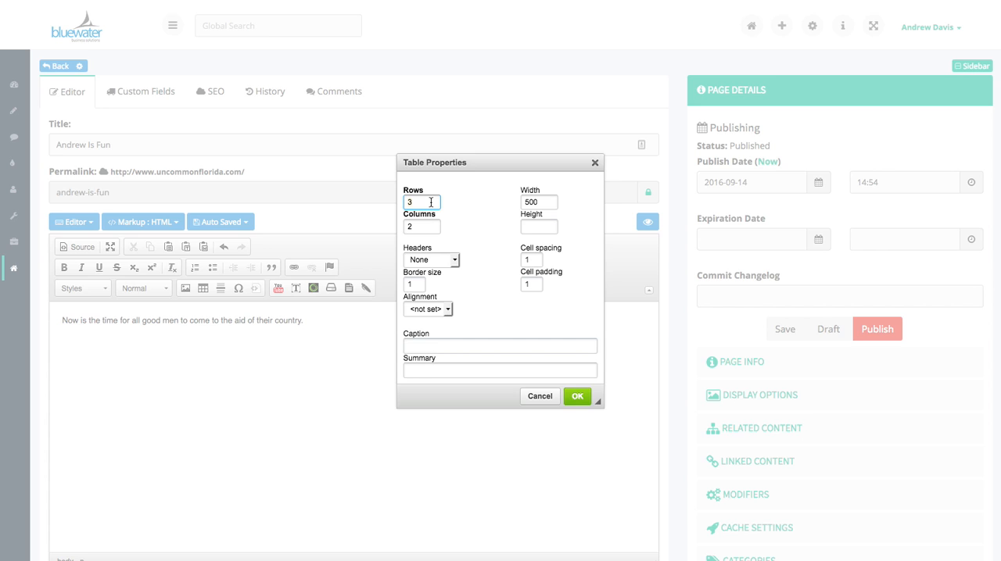
{"action": "left_click", "coordinate": [427, 226]}
{"action": "left_click", "coordinate": [577, 398]}
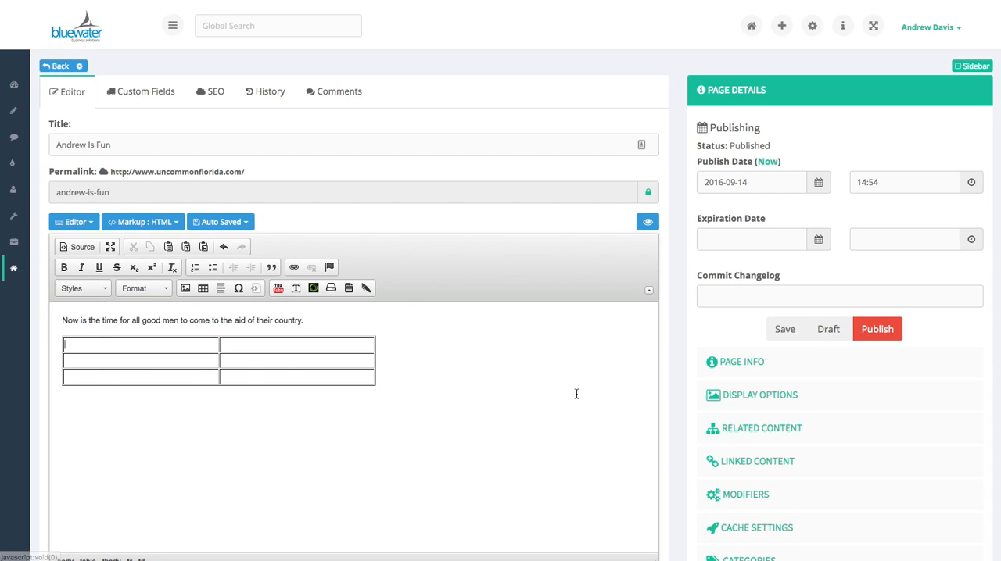
Enter "Name" and "Date" in the two cells of the table's first row
{"action": "left_click", "coordinate": [168, 345]}
{"action": "type", "text": "Name"}
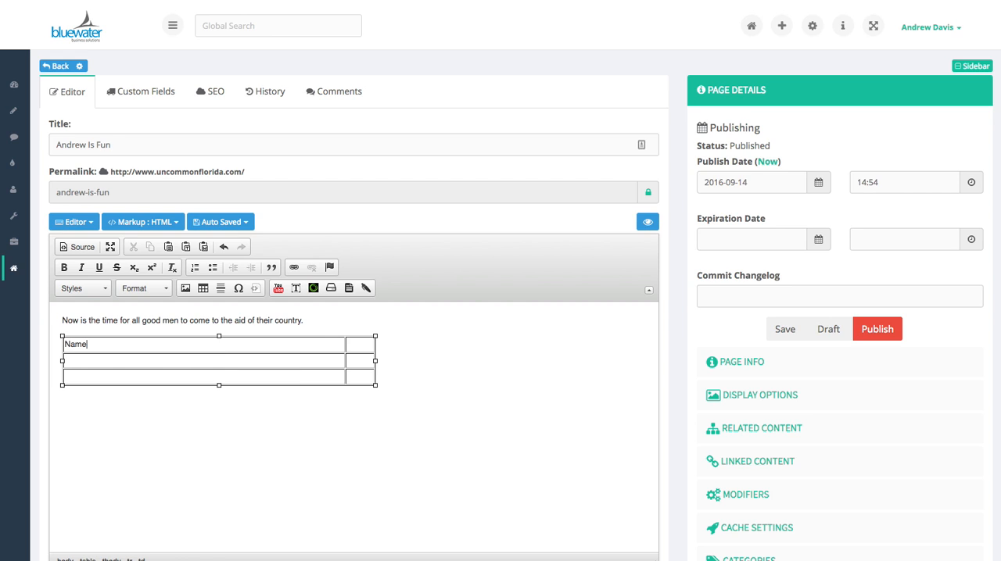
{"action": "left_click", "coordinate": [362, 343]}
{"action": "type", "text": "Date"}
Check how the table looks in the responsive page preview, and close the preview
{"action": "left_click", "coordinate": [646, 222]}
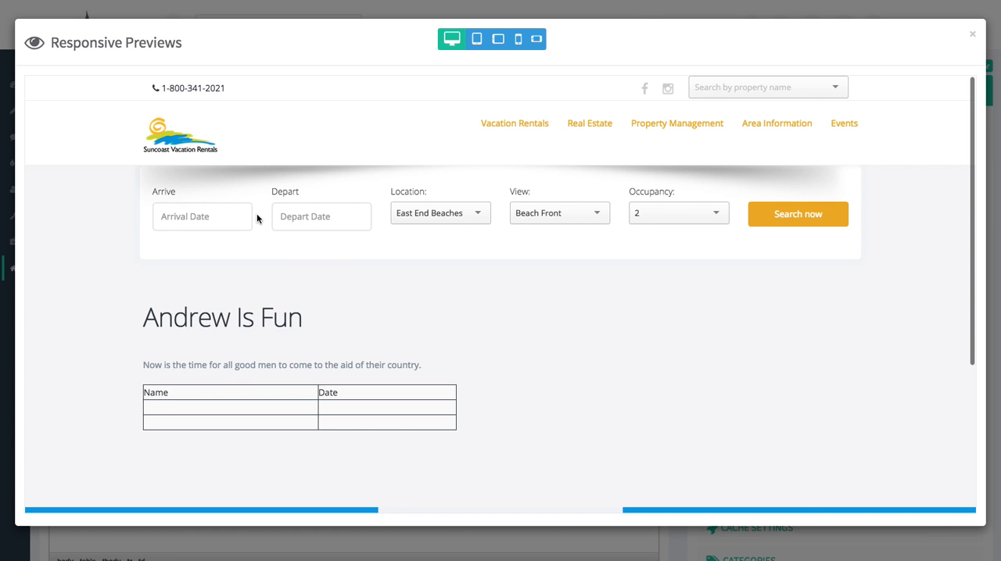
{"action": "left_click_drag", "start_coordinate": [149, 392], "coordinate": [246, 397]}
{"action": "left_click", "coordinate": [694, 400]}
{"action": "left_click", "coordinate": [971, 36]}
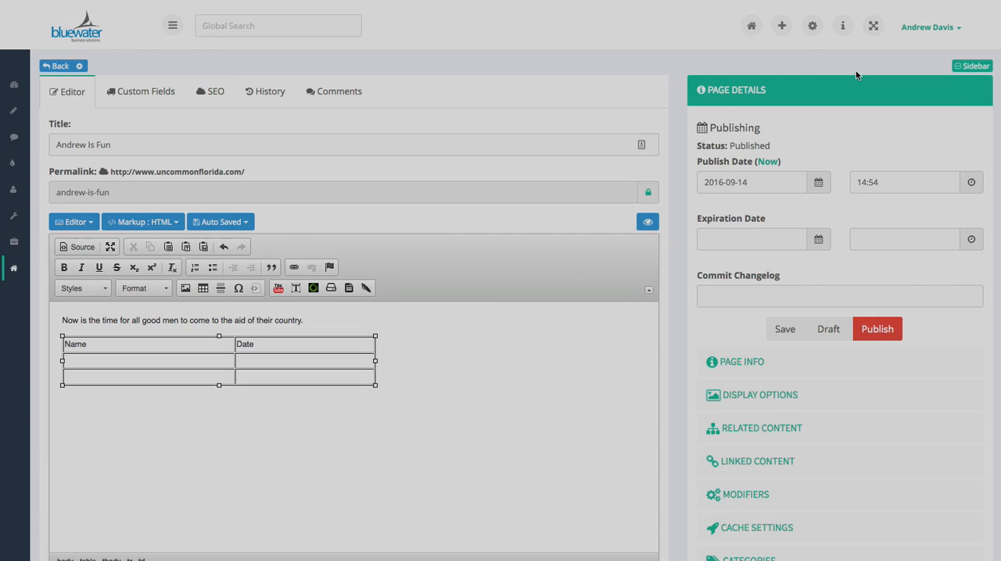
Try to delete the whole table from the page body in the visual editor
{"action": "left_click", "coordinate": [375, 385]}
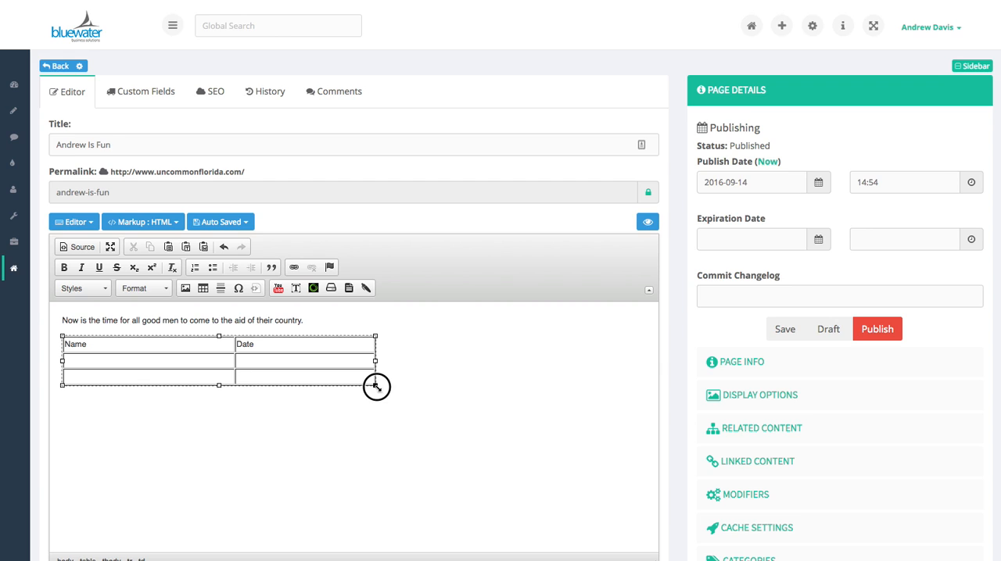
{"action": "left_click_drag", "start_coordinate": [383, 383], "coordinate": [248, 326]}
{"action": "key", "text": "BackSpace"}
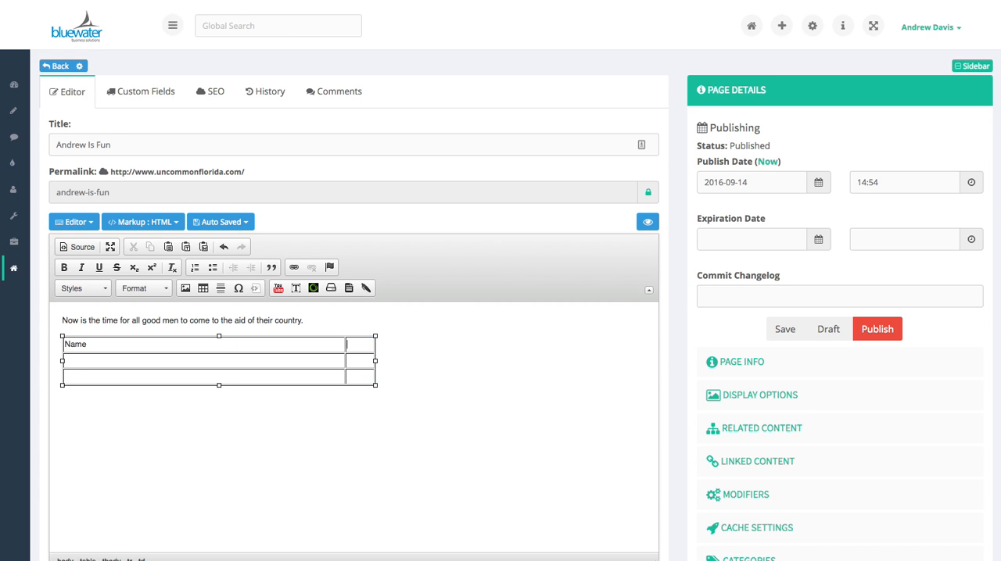
{"action": "left_click", "coordinate": [376, 385]}
{"action": "left_click", "coordinate": [376, 336]}
{"action": "left_click", "coordinate": [375, 336]}
{"action": "left_click", "coordinate": [62, 361]}
{"action": "left_click", "coordinate": [172, 417]}
{"action": "key", "text": "BackSpace"}
Delete the complete table markup in the body's HTML source and return to the visual editor
{"action": "left_click", "coordinate": [77, 247]}
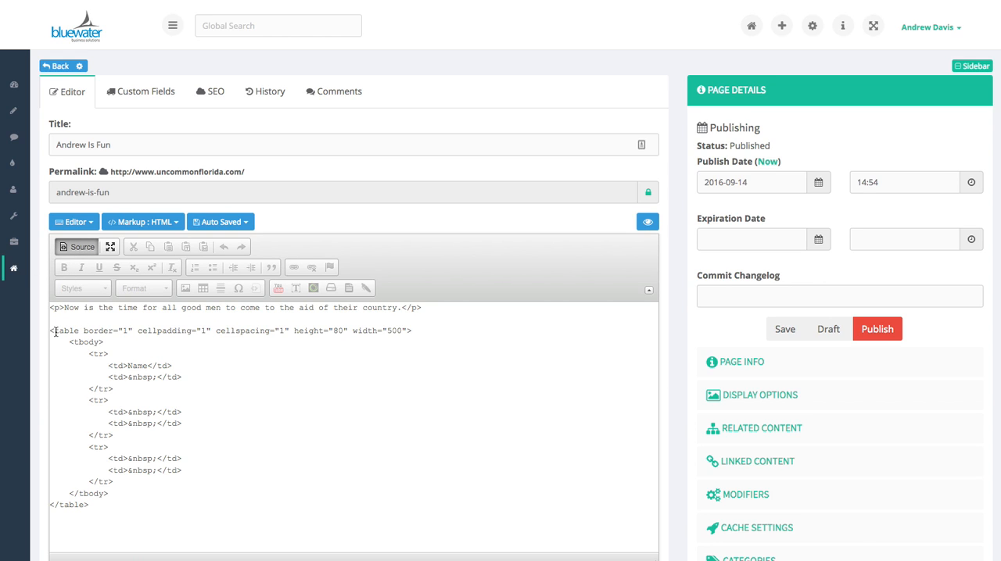
{"action": "left_click_drag", "start_coordinate": [57, 323], "coordinate": [214, 514]}
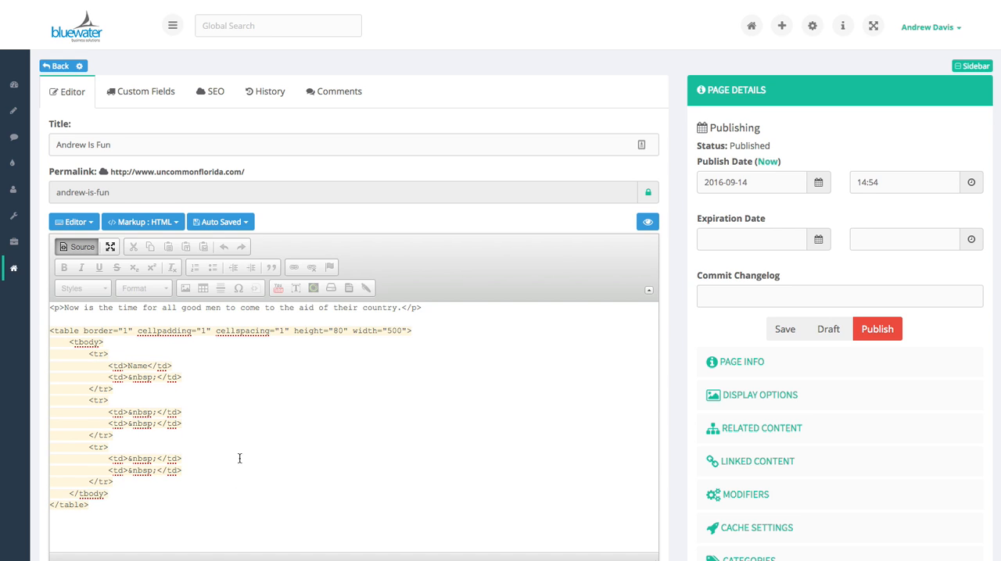
{"action": "key", "text": "Delete"}
{"action": "left_click", "coordinate": [76, 247]}
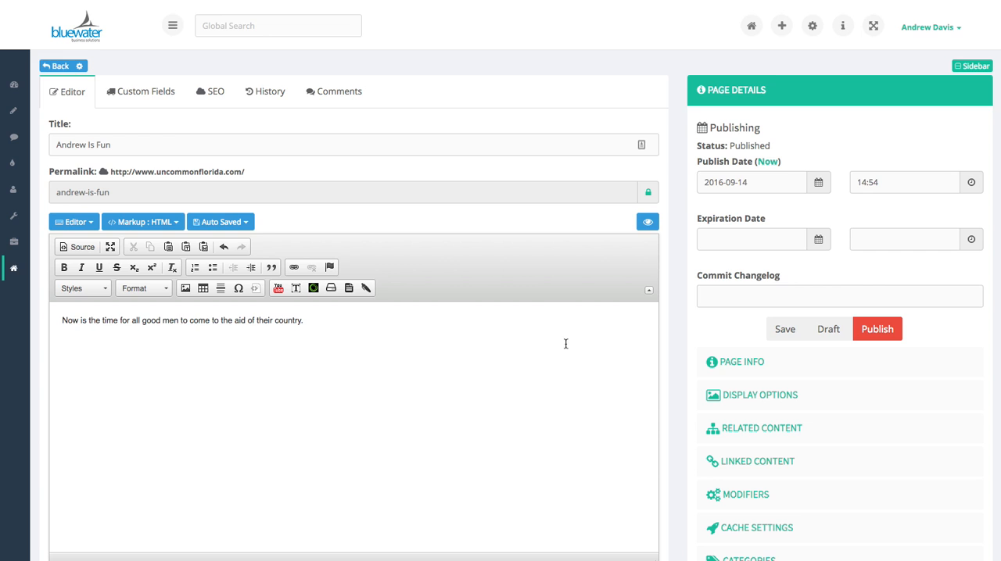
Set the page's SEO title to the person's first name followed by "is fun at work in Port St. Joe", and publish the page
{"action": "scroll", "coordinate": [569, 356], "scroll_direction": "down", "scroll_amount": 2}
{"action": "scroll", "coordinate": [569, 357], "scroll_direction": "up", "scroll_amount": 1}
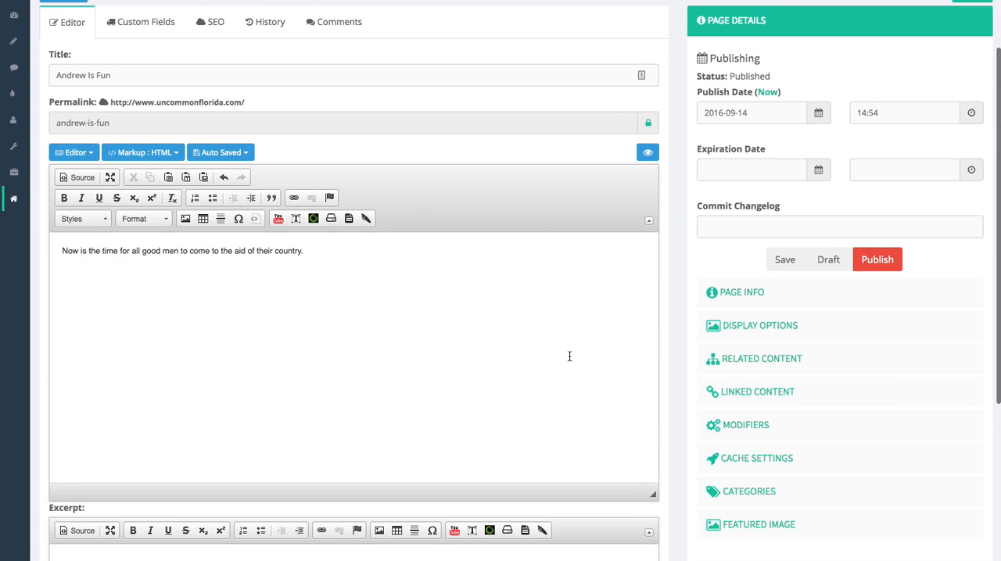
{"action": "scroll", "coordinate": [569, 357], "scroll_direction": "down", "scroll_amount": 2}
{"action": "scroll", "coordinate": [569, 357], "scroll_direction": "up", "scroll_amount": 3}
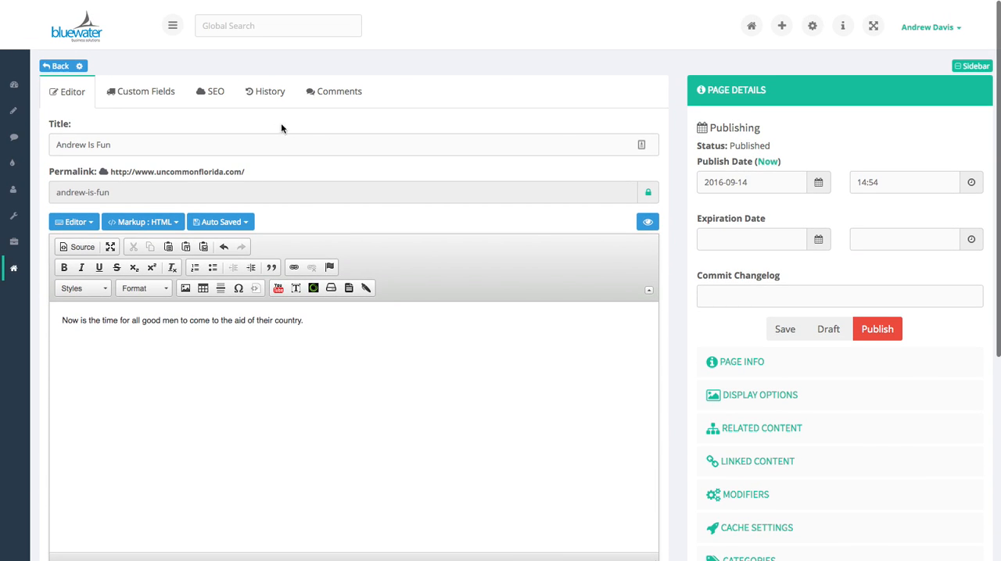
{"action": "left_click", "coordinate": [217, 94]}
{"action": "left_click", "coordinate": [211, 147]}
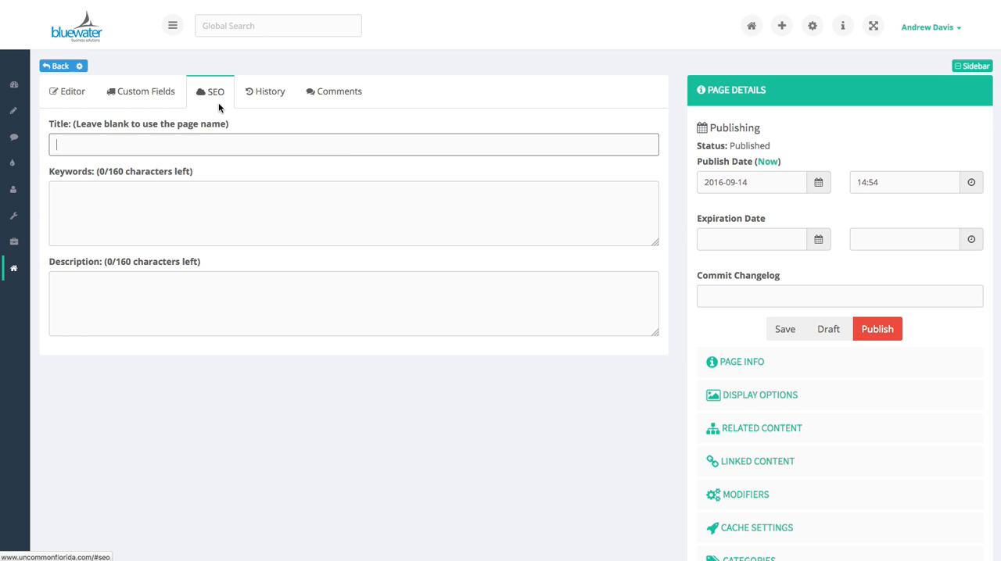
{"action": "type", "text": "Andrew is fun at work in Port St. Joe"}
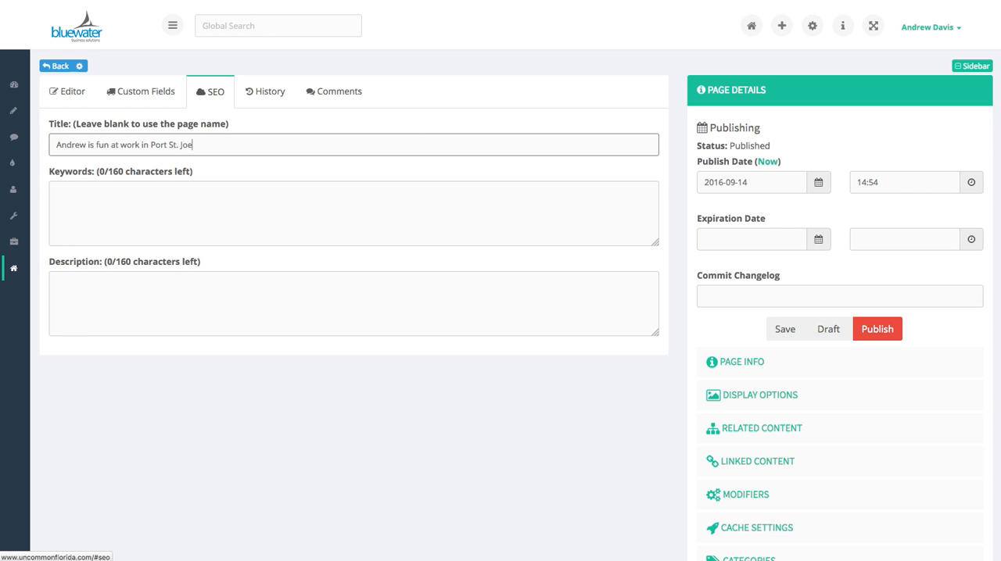
{"action": "key", "text": "Tab"}
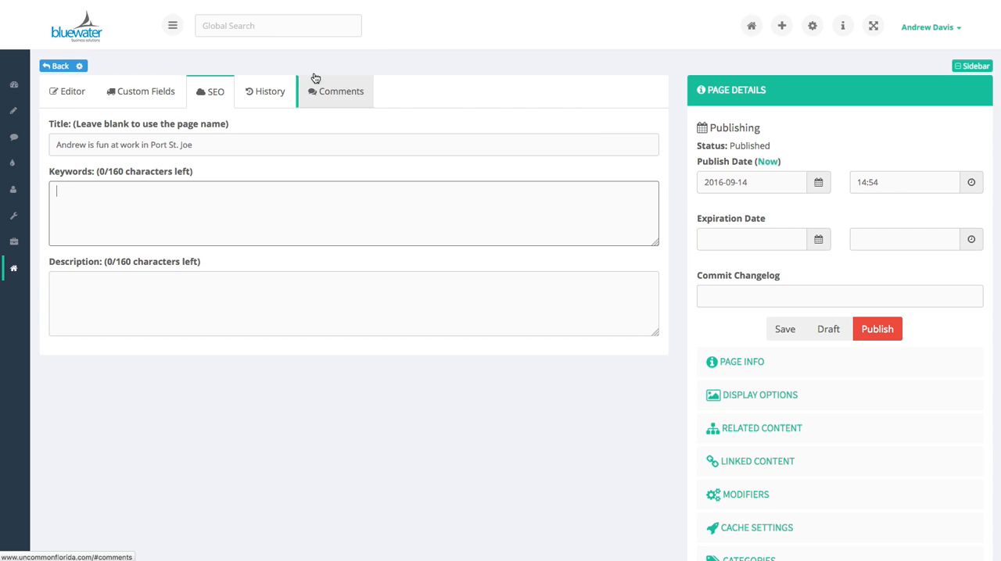
{"action": "left_click", "coordinate": [882, 330]}
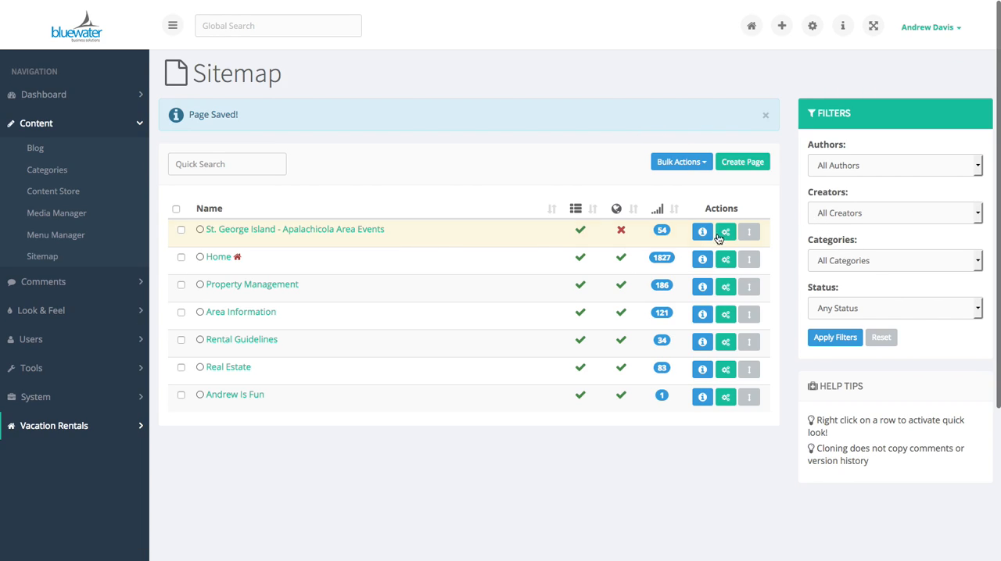
Open the newly published page on the live site and examine its heading
{"action": "left_click", "coordinate": [726, 399]}
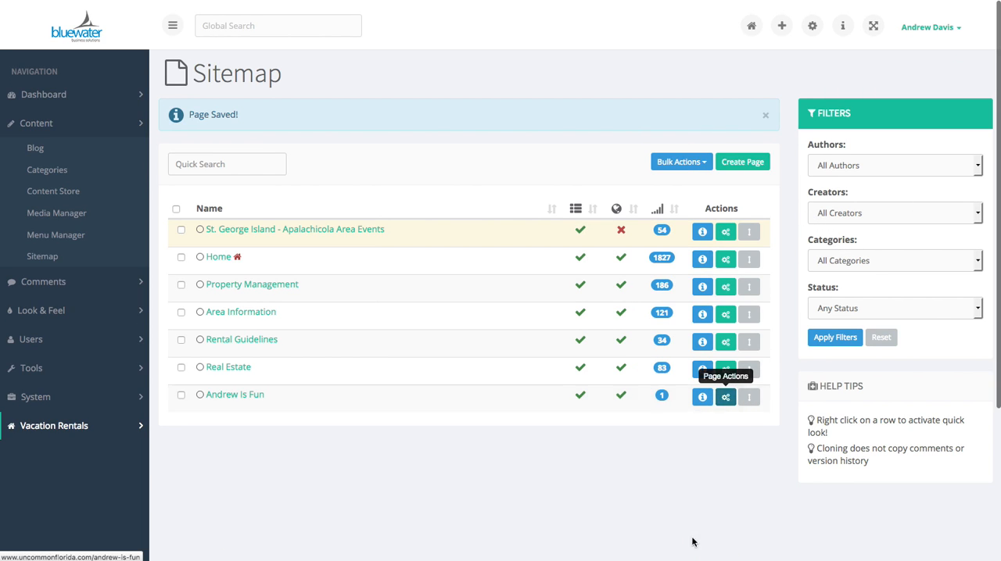
{"action": "left_click", "coordinate": [687, 545]}
{"action": "right_click", "coordinate": [742, 192]}
{"action": "left_click", "coordinate": [407, 256]}
{"action": "left_click_drag", "start_coordinate": [336, 214], "coordinate": [149, 213]}
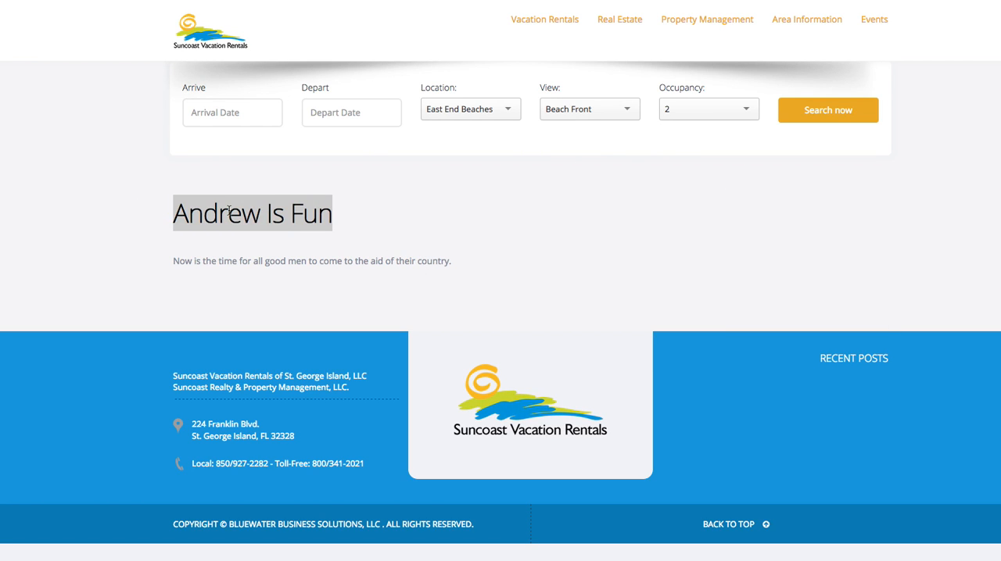
{"action": "left_click", "coordinate": [397, 209]}
Check the title tag in the live page's source code, and return to the sitemap
{"action": "right_click", "coordinate": [649, 209]}
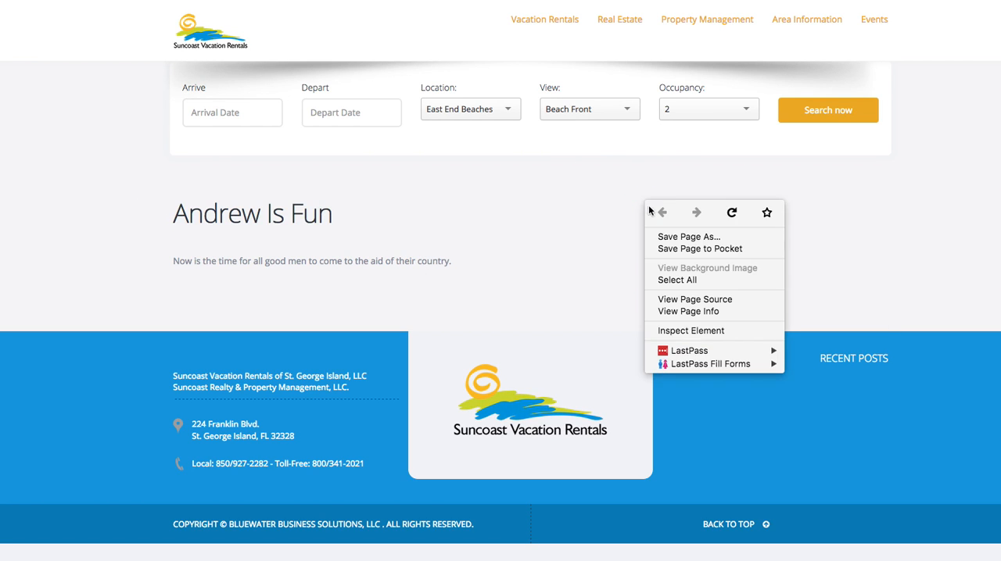
{"action": "left_click", "coordinate": [689, 300]}
{"action": "scroll", "coordinate": [670, 263], "scroll_direction": "down", "scroll_amount": 1}
{"action": "scroll", "coordinate": [670, 262], "scroll_direction": "up", "scroll_amount": 1}
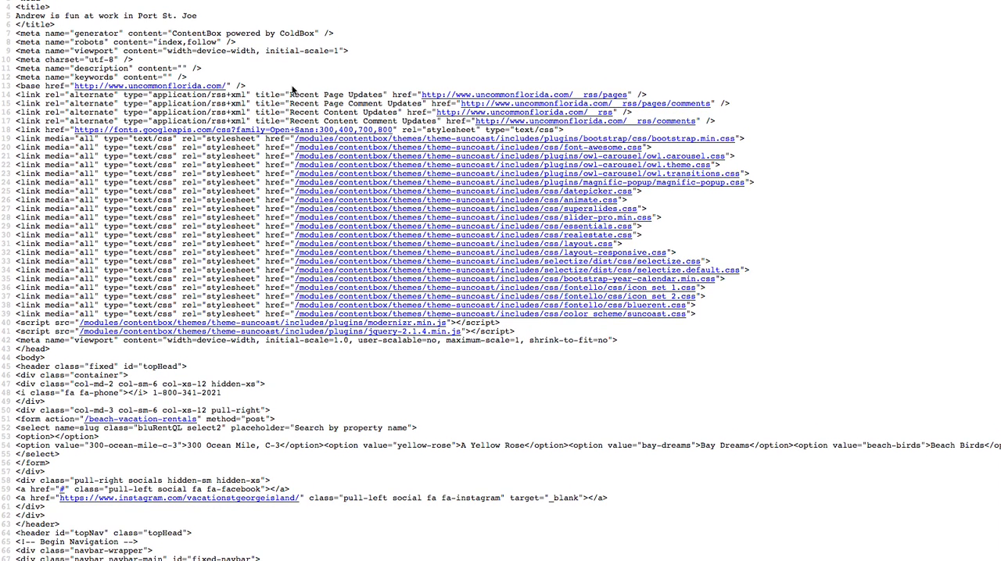
{"action": "left_click_drag", "start_coordinate": [196, 16], "coordinate": [11, 17]}
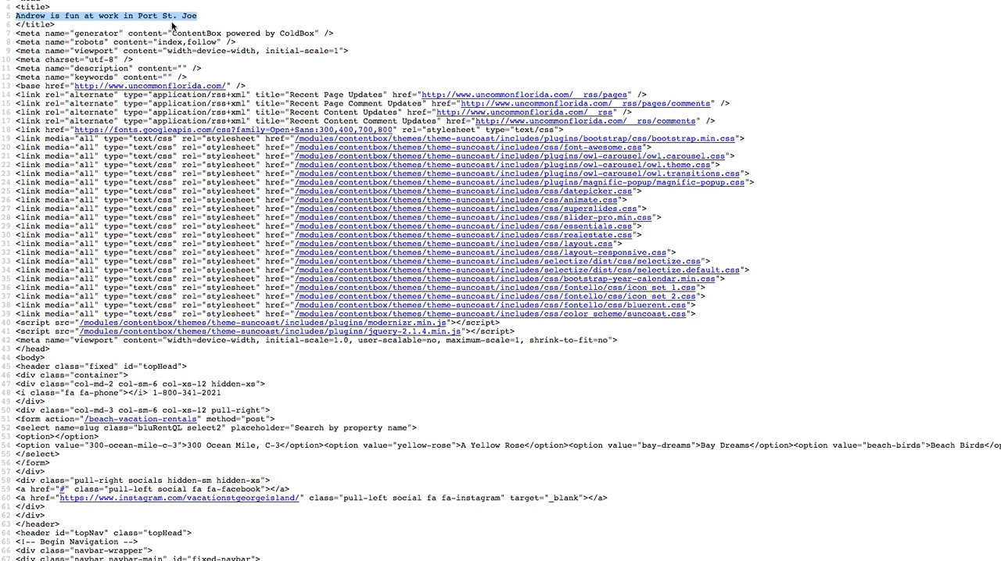
{"action": "left_click", "coordinate": [950, 33]}
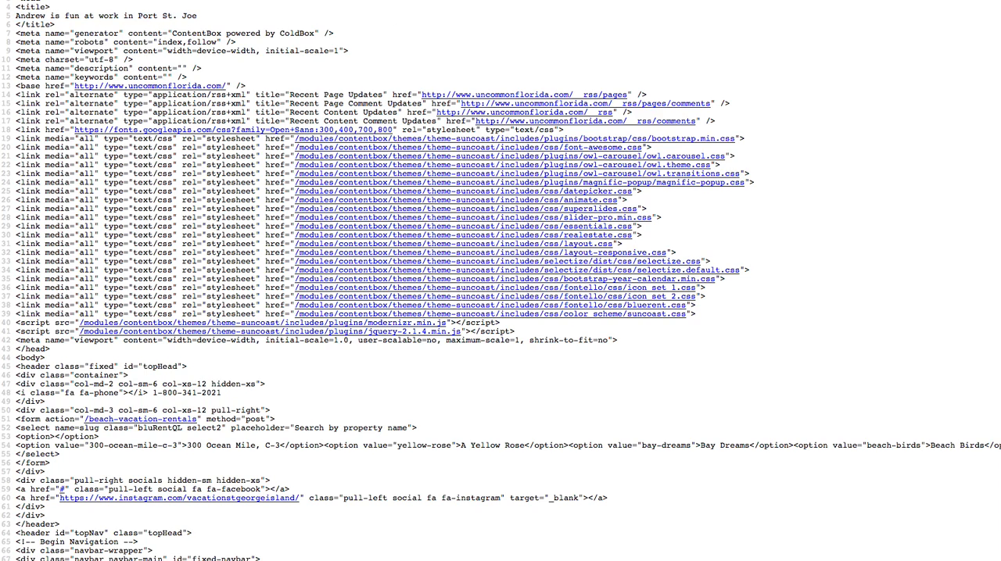
{"action": "key", "text": "super+w"}
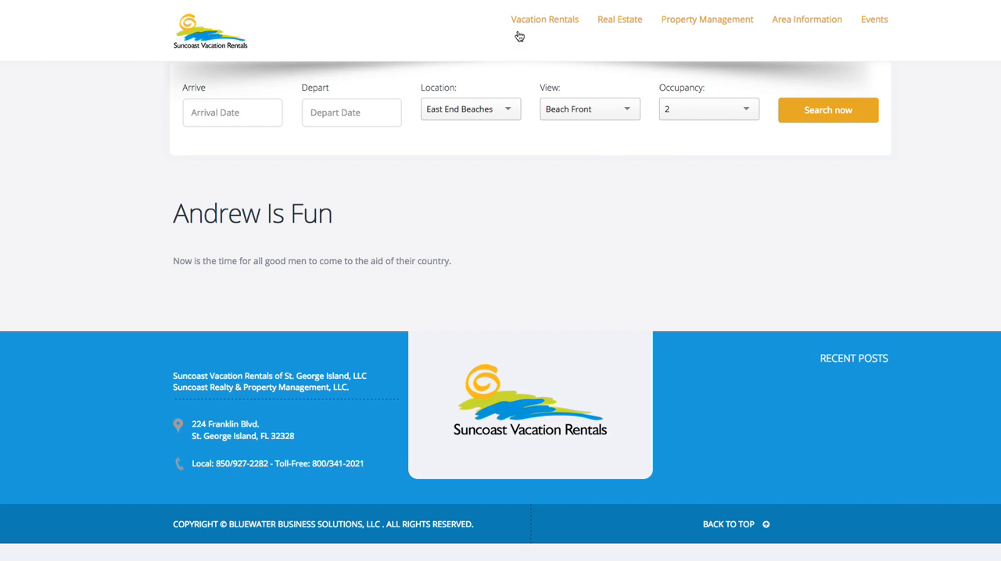
{"action": "key", "text": "super+w"}
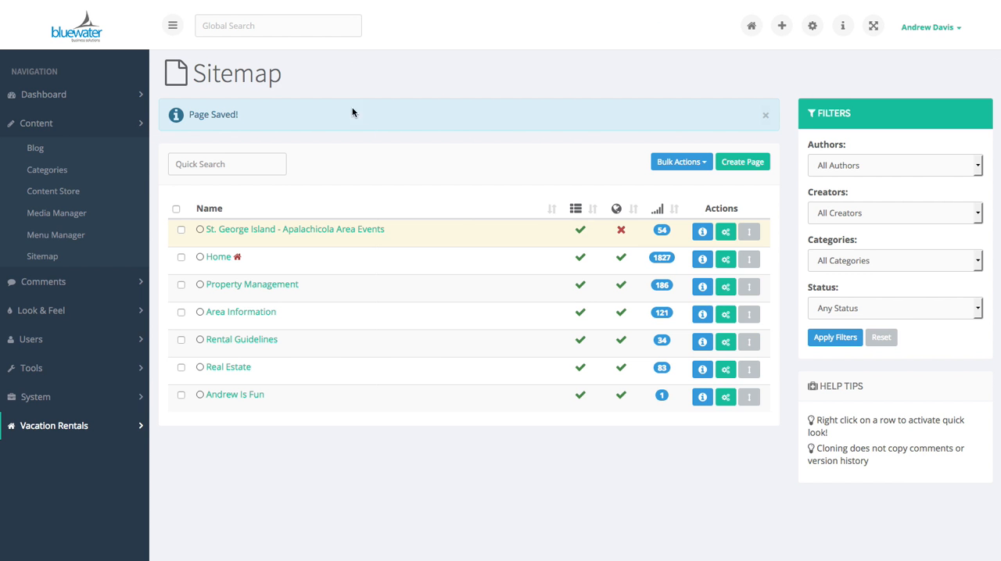
Open the new page for editing from the sitemap and show its version history
{"action": "left_click", "coordinate": [725, 398]}
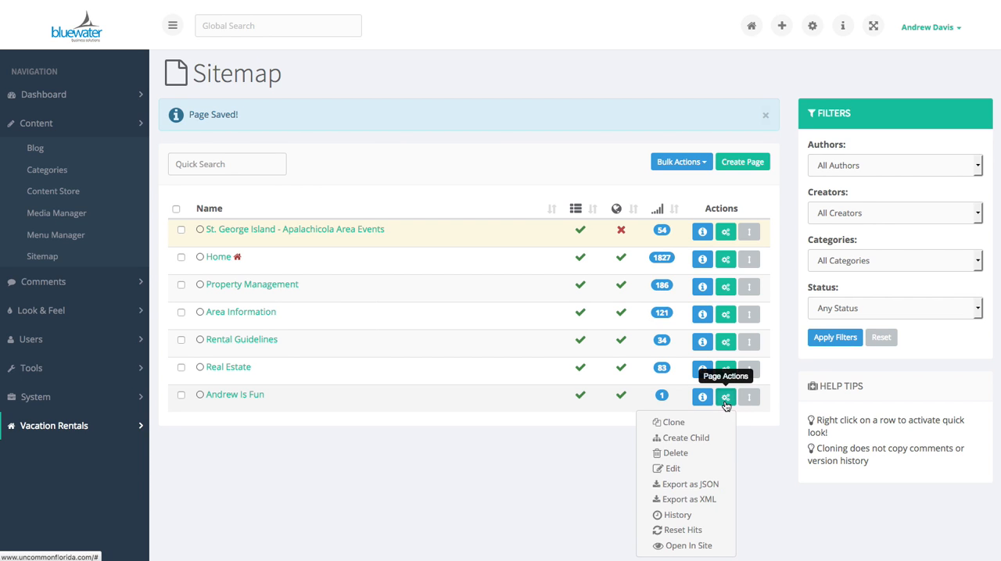
{"action": "left_click", "coordinate": [674, 468]}
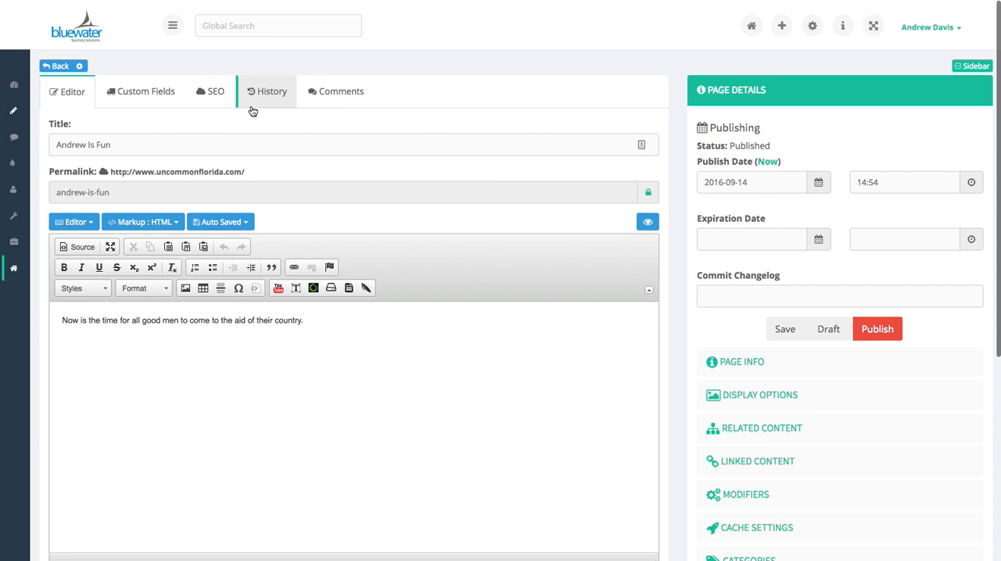
{"action": "left_click", "coordinate": [263, 93]}
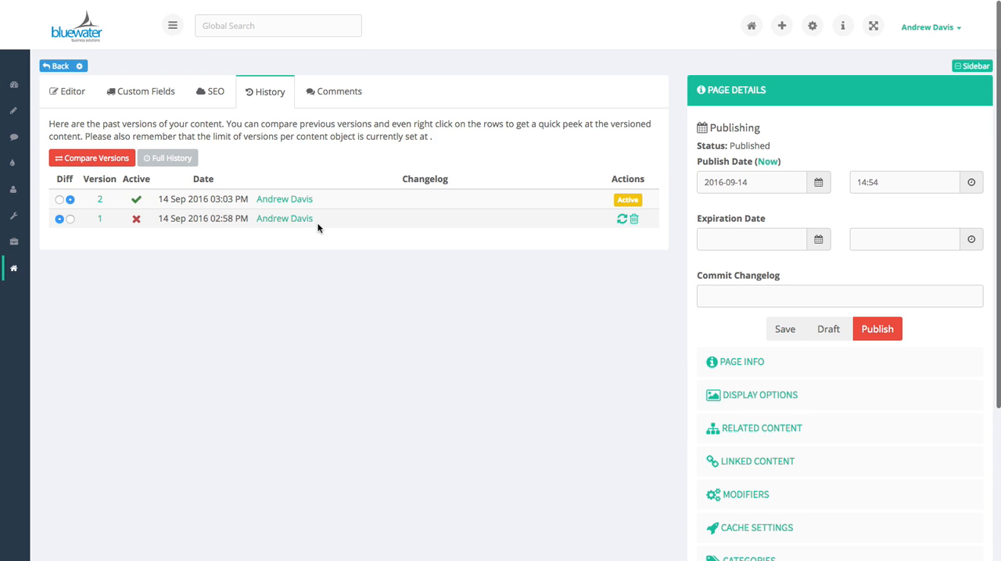
Replace the body text after "Now is the time" with "asdfdfa" and publish the page
{"action": "left_click", "coordinate": [80, 92]}
{"action": "left_click_drag", "start_coordinate": [336, 327], "coordinate": [116, 320]}
{"action": "type", "text": "asdfdfa"}
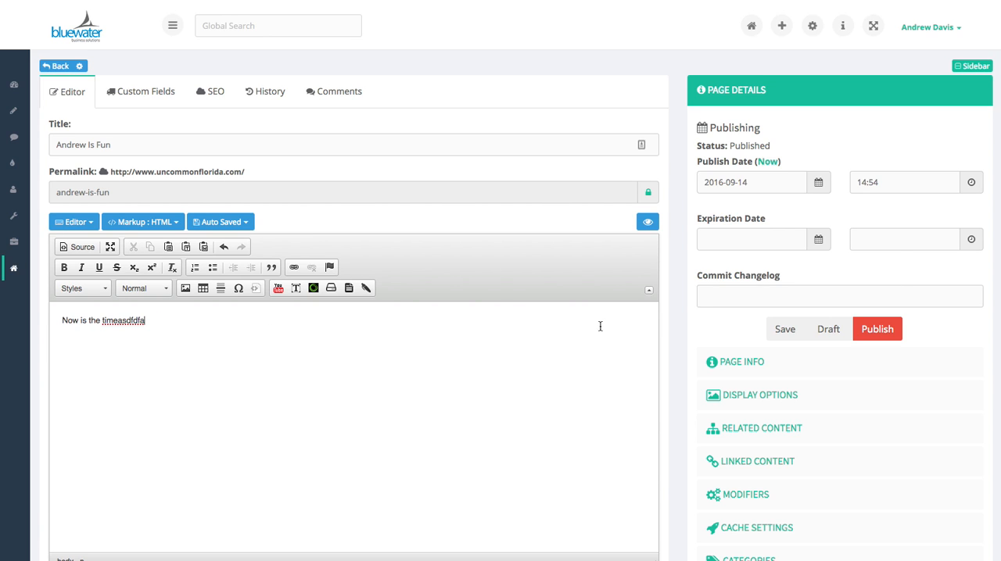
{"action": "left_click", "coordinate": [871, 335]}
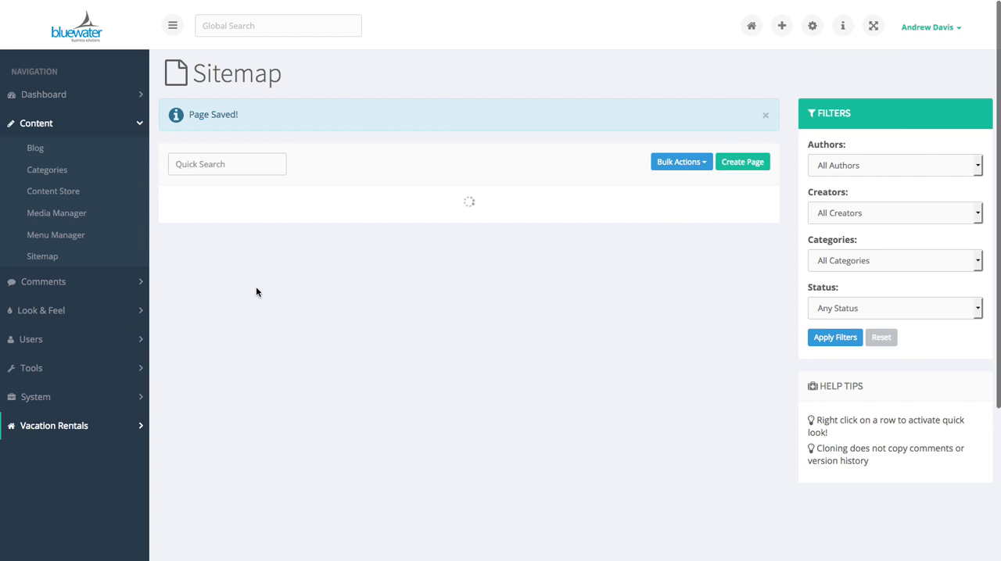
Reopen the page for editing from the sitemap and roll it back to version 2 in its version history
{"action": "left_click", "coordinate": [725, 397]}
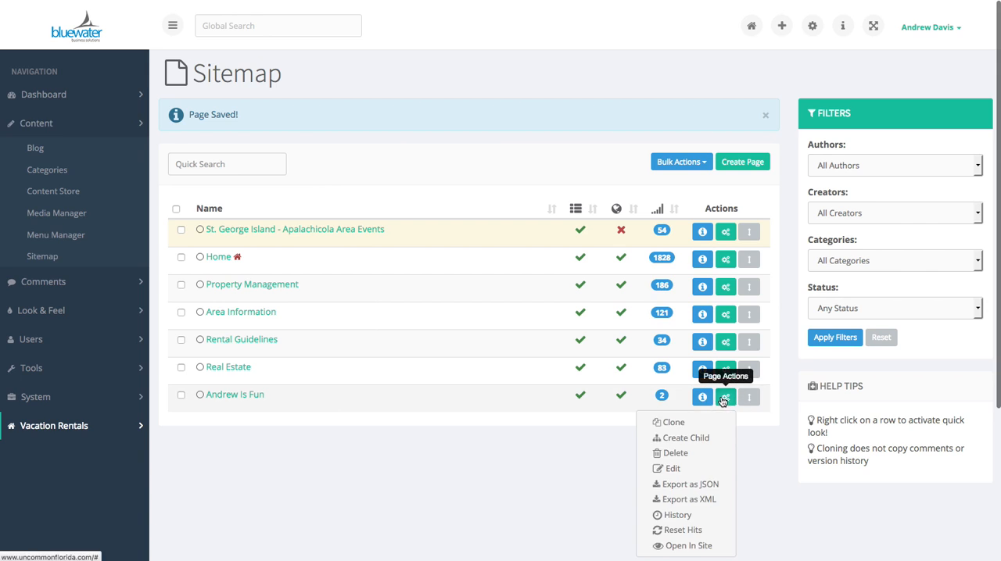
{"action": "left_click", "coordinate": [660, 467]}
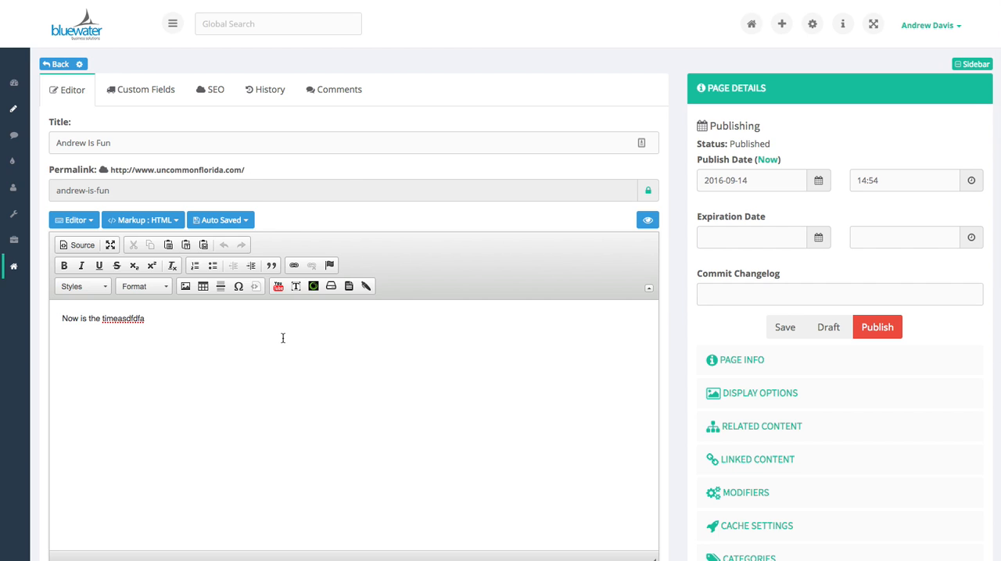
{"action": "left_click", "coordinate": [273, 91]}
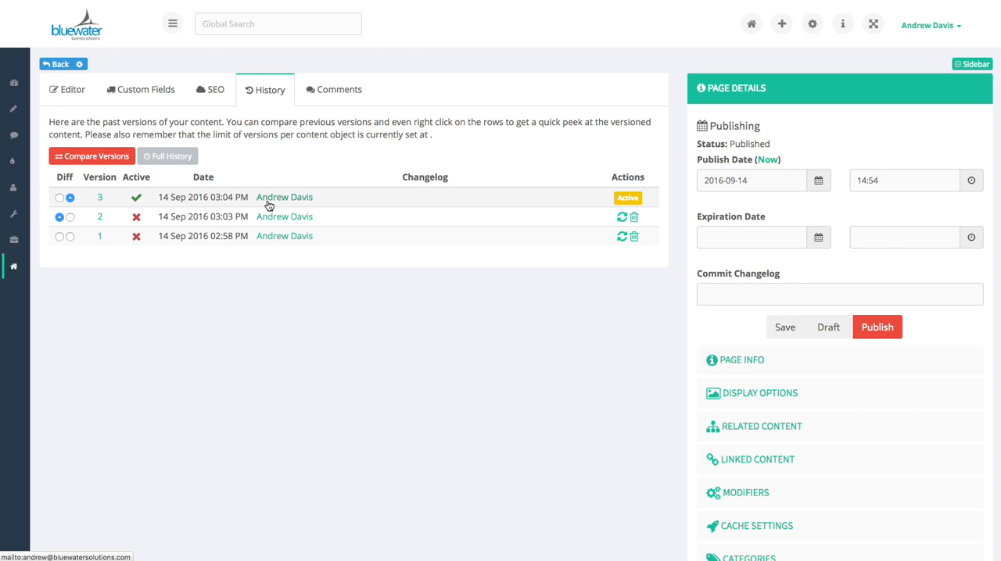
{"action": "left_click", "coordinate": [623, 218]}
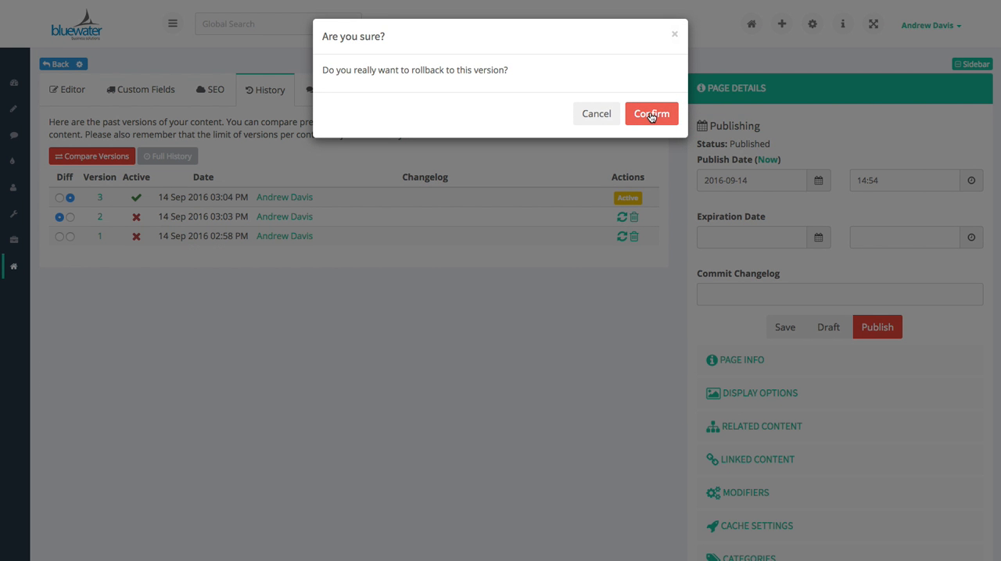
{"action": "left_click", "coordinate": [650, 115]}
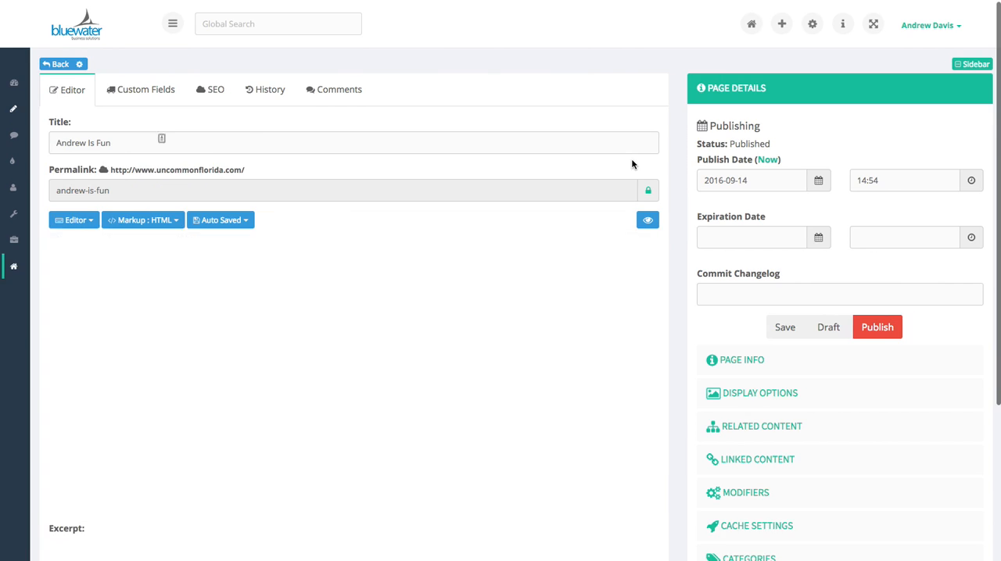